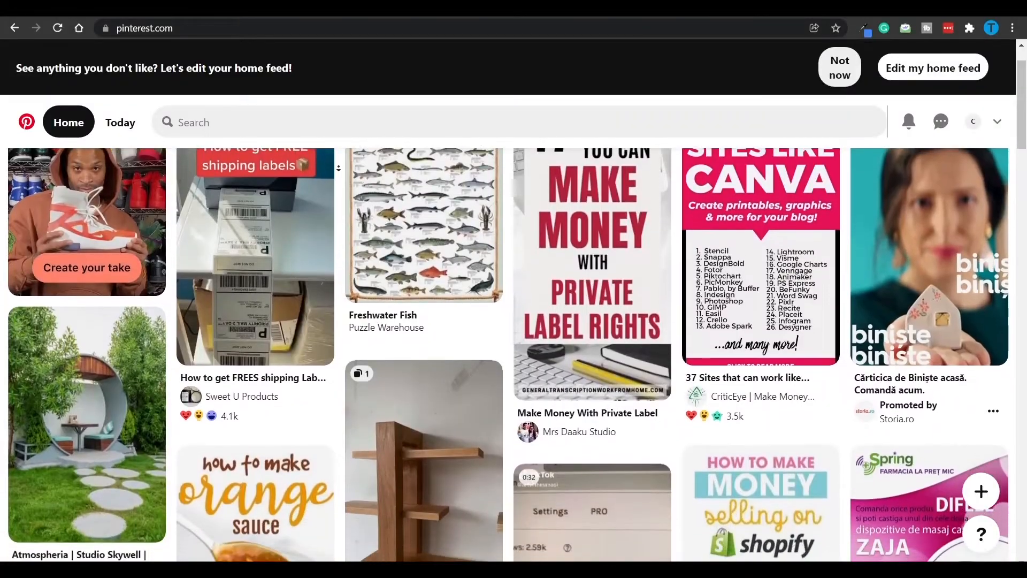
pyautogui.scroll(-3, 513, 353)
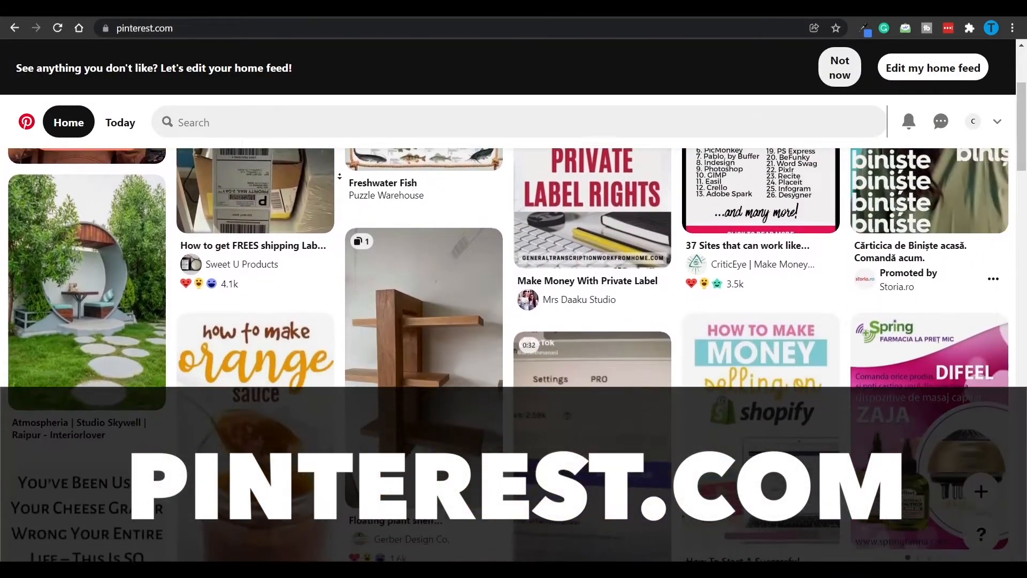
pyautogui.scroll(-3, 340, 176)
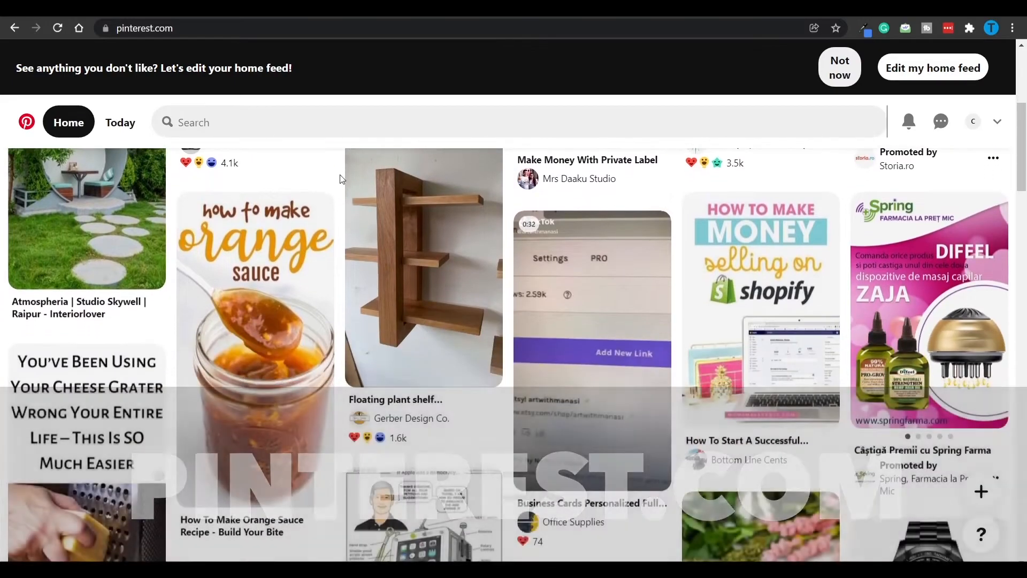
pyautogui.scroll(-5, 340, 176)
pyautogui.scroll(-3, 309, 136)
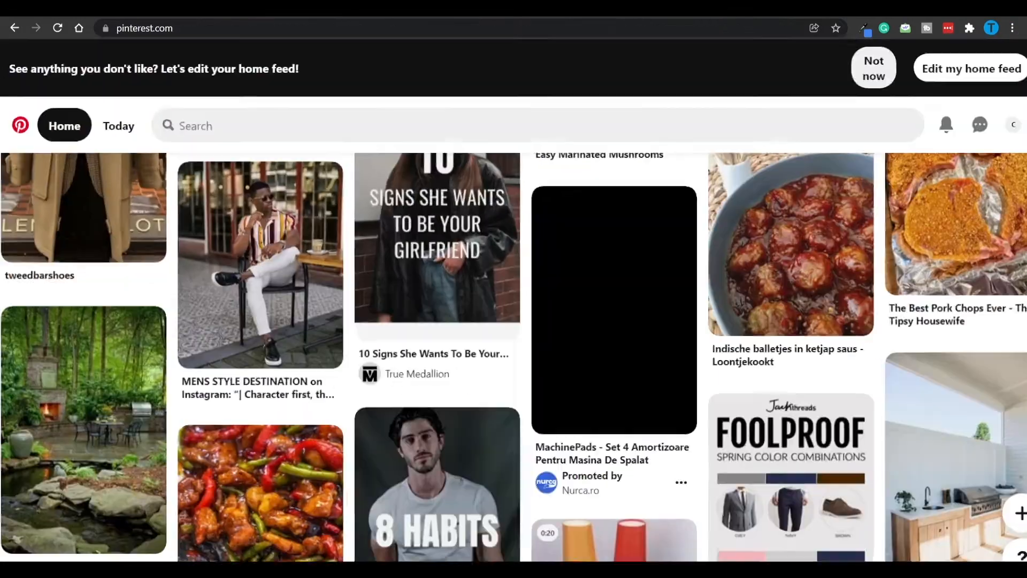
pyautogui.scroll(-4, 514, 321)
pyautogui.scroll(-5, 513, 321)
pyautogui.scroll(-5, 665, 299)
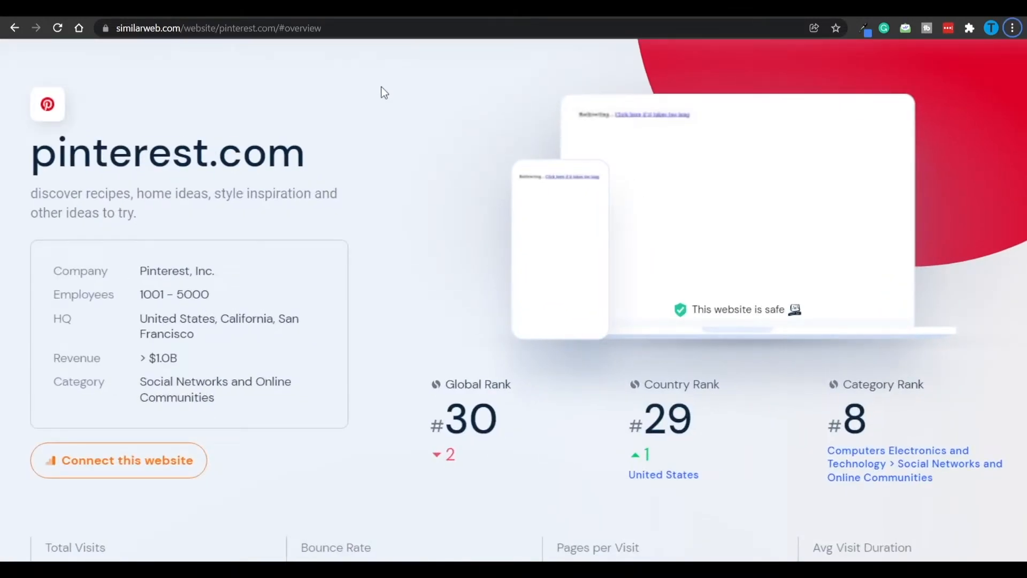
pyautogui.scroll(-1, 417, 74)
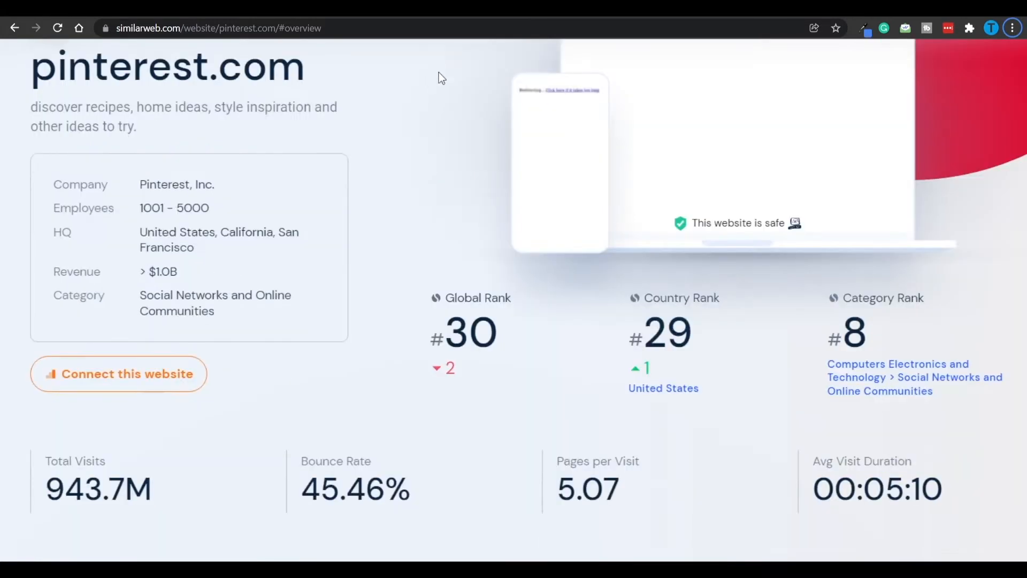
pyautogui.scroll(-3, 439, 73)
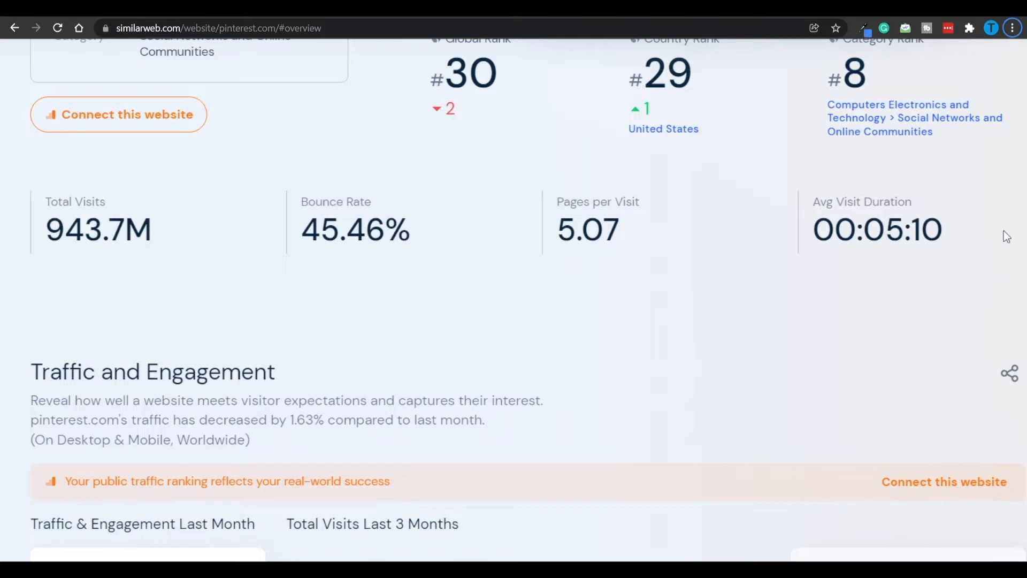
pyautogui.moveTo(861, 460)
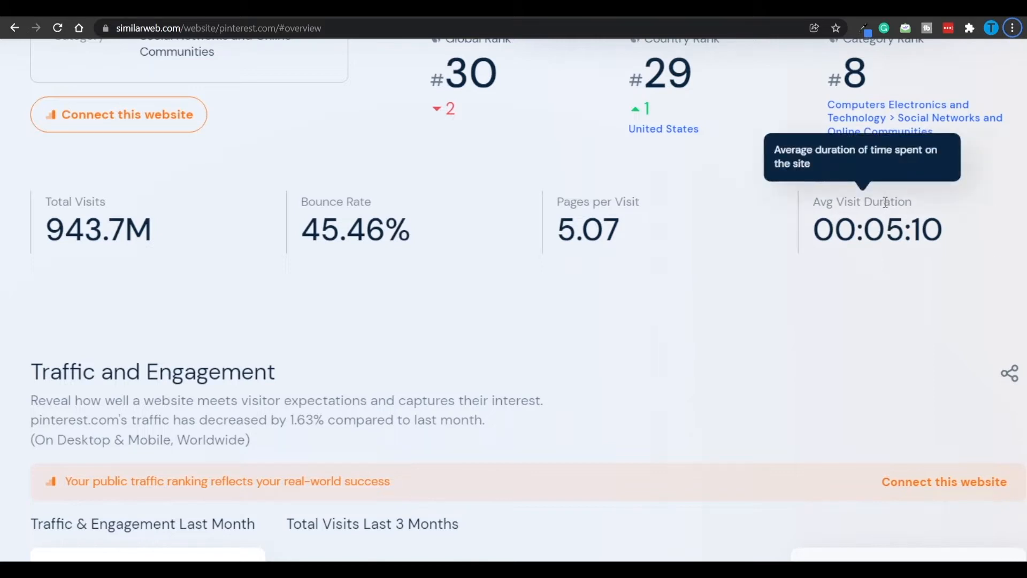
# Switch back to the Pinterest home feed and bring up the recent searches panel
pyautogui.hotkey('ctrl', 'Tab')
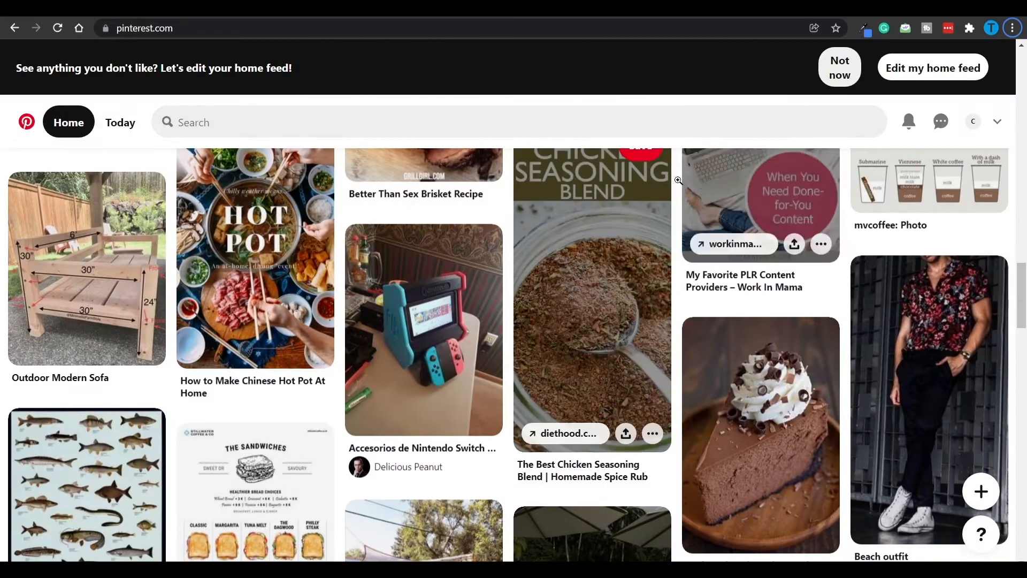
pyautogui.scroll(-3, 646, 181)
pyautogui.scroll(-3, 646, 180)
pyautogui.scroll(-3, 646, 181)
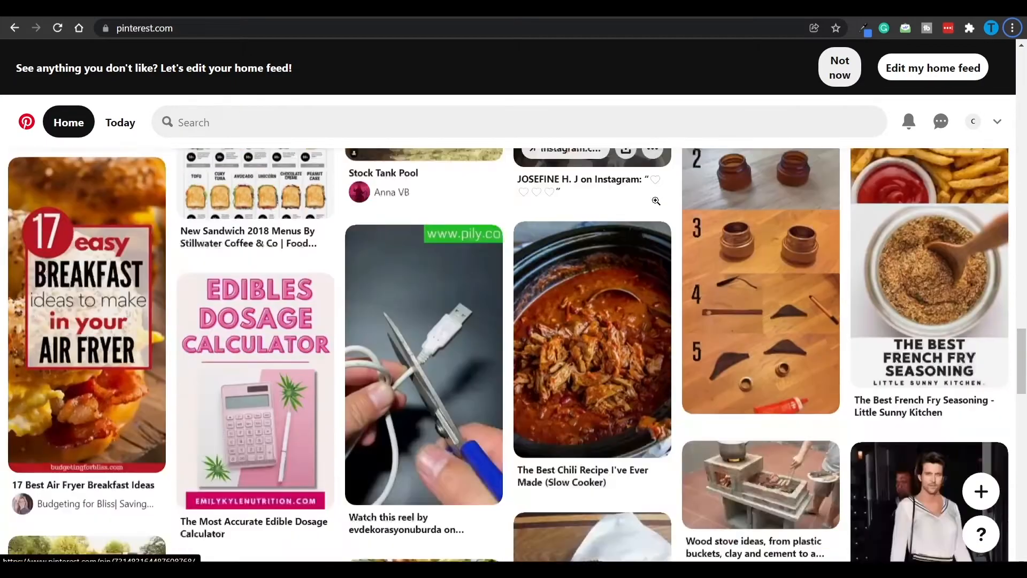
pyautogui.scroll(-3, 660, 266)
pyautogui.scroll(-3, 661, 267)
pyautogui.scroll(-3, 681, 278)
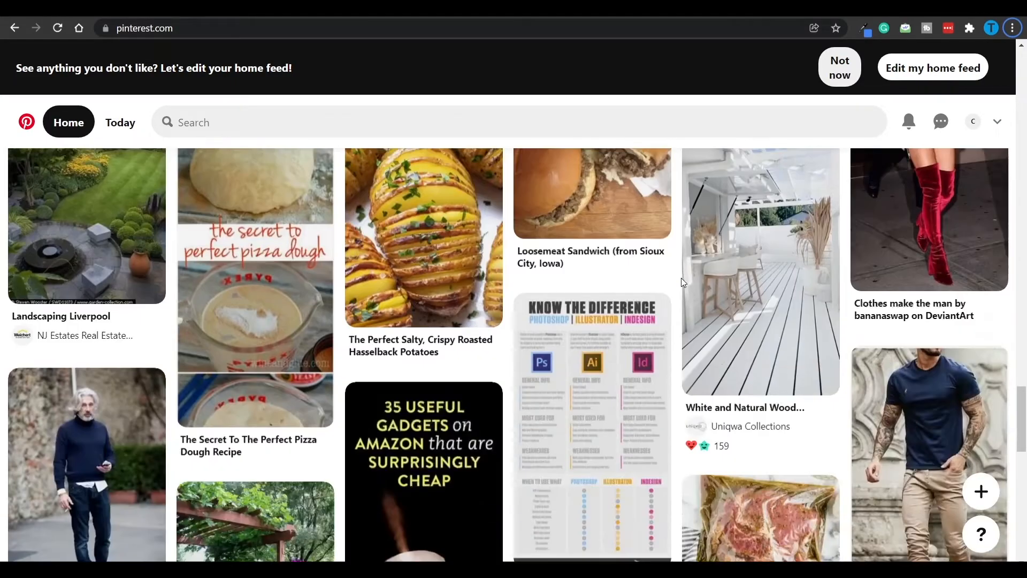
pyautogui.scroll(-3, 681, 277)
pyautogui.scroll(-3, 681, 282)
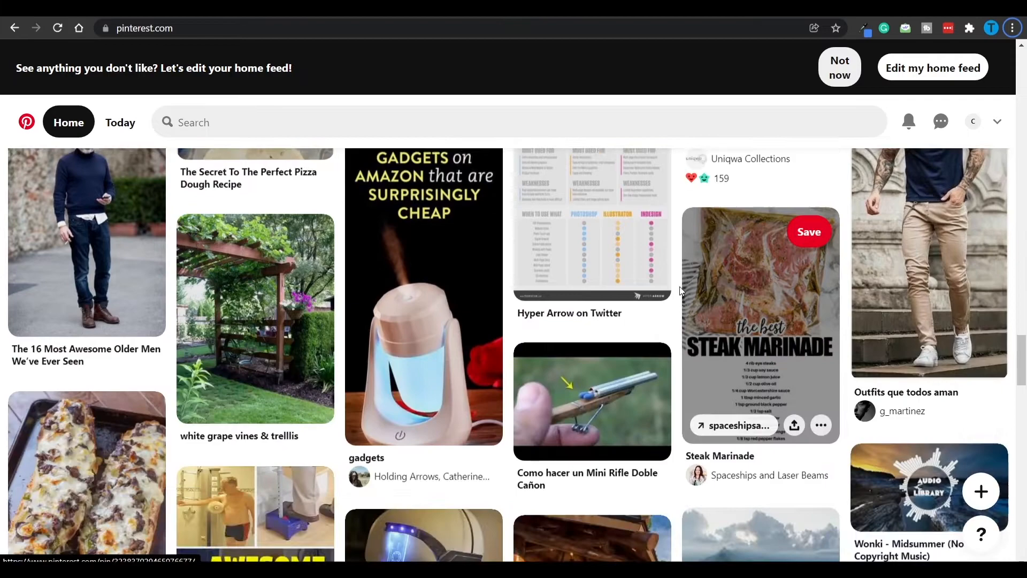
pyautogui.scroll(-5, 681, 281)
pyautogui.scroll(-3, 678, 289)
pyautogui.scroll(-1, 679, 289)
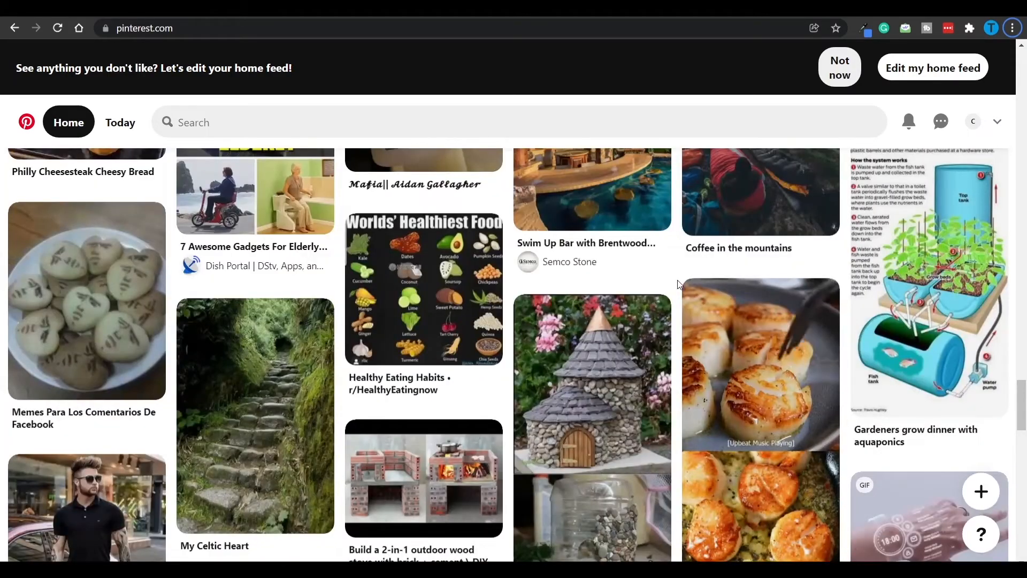
pyautogui.scroll(-3, 678, 284)
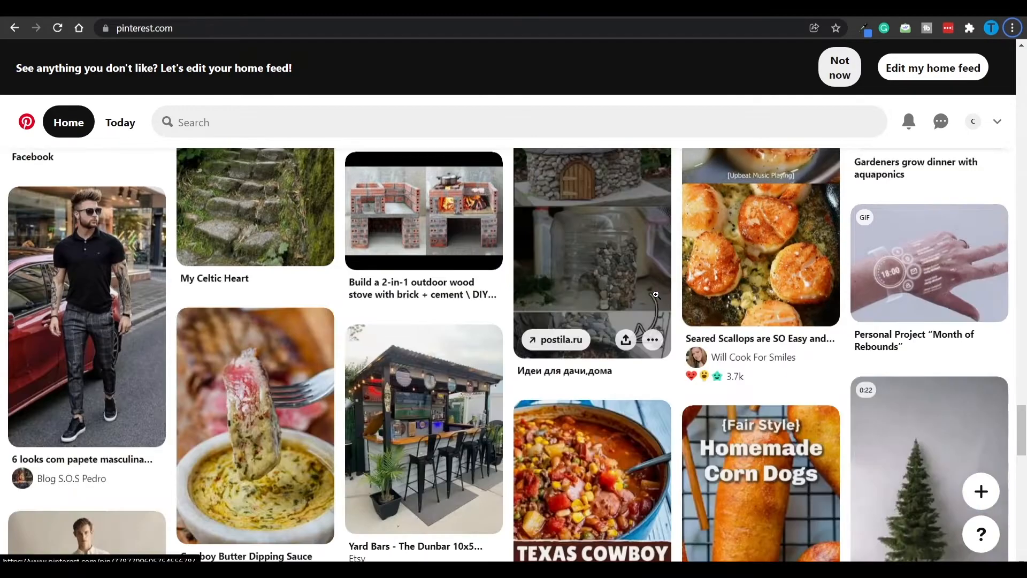
pyautogui.scroll(-5, 676, 319)
pyautogui.scroll(-5, 677, 318)
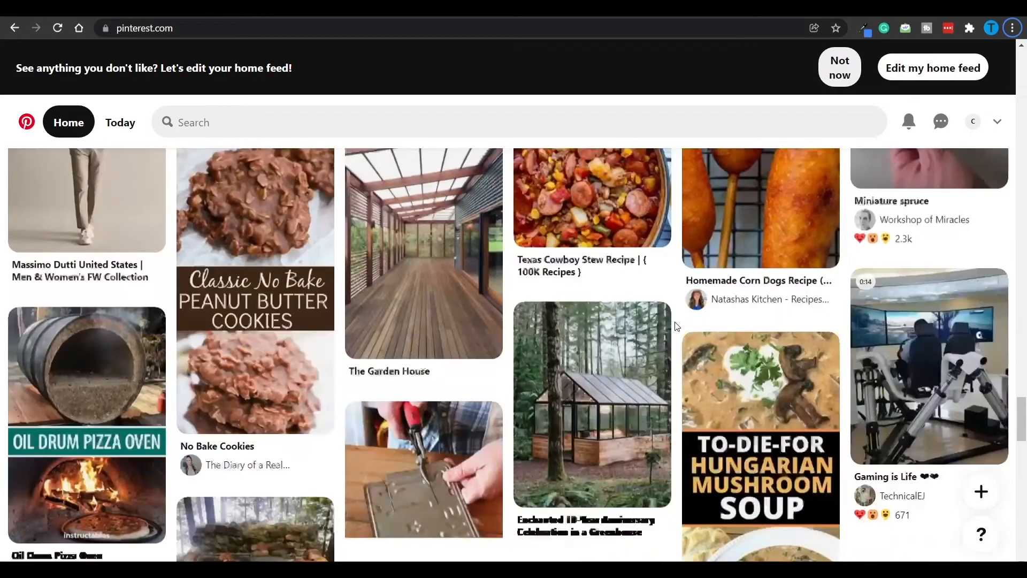
pyautogui.scroll(-2, 677, 321)
pyautogui.scroll(-3, 676, 326)
pyautogui.scroll(-4, 676, 326)
pyautogui.scroll(-3, 676, 326)
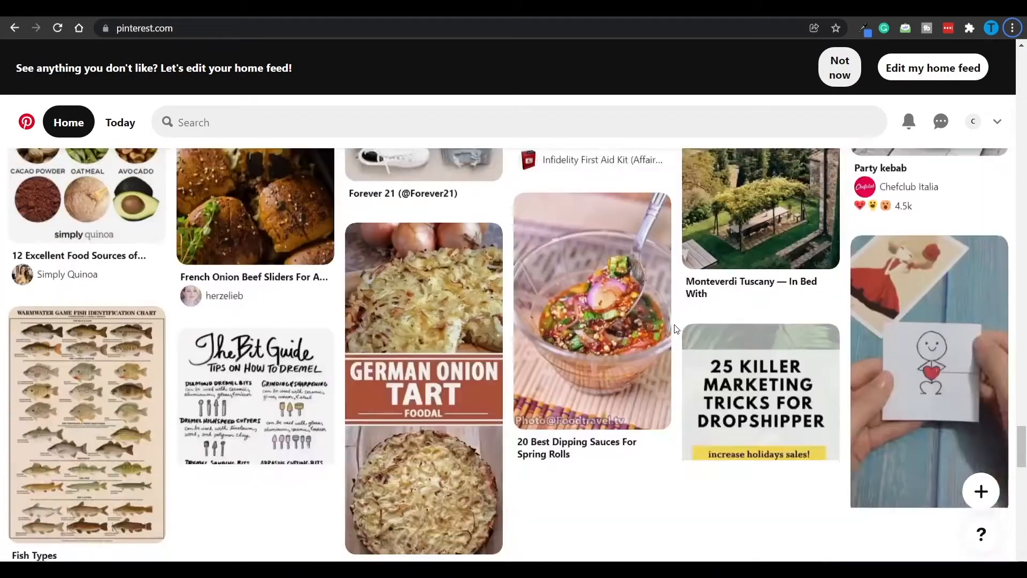
pyautogui.scroll(-4, 676, 329)
pyautogui.scroll(-3, 674, 334)
pyautogui.click(521, 122)
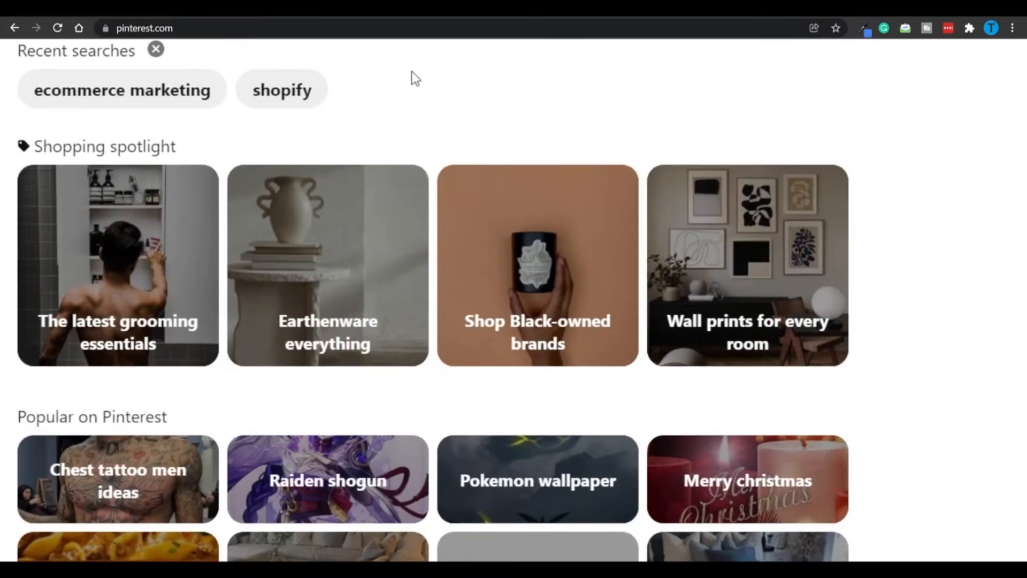
# Rerun the recent Pinterest search for shopify from the search panel
pyautogui.click(282, 90)
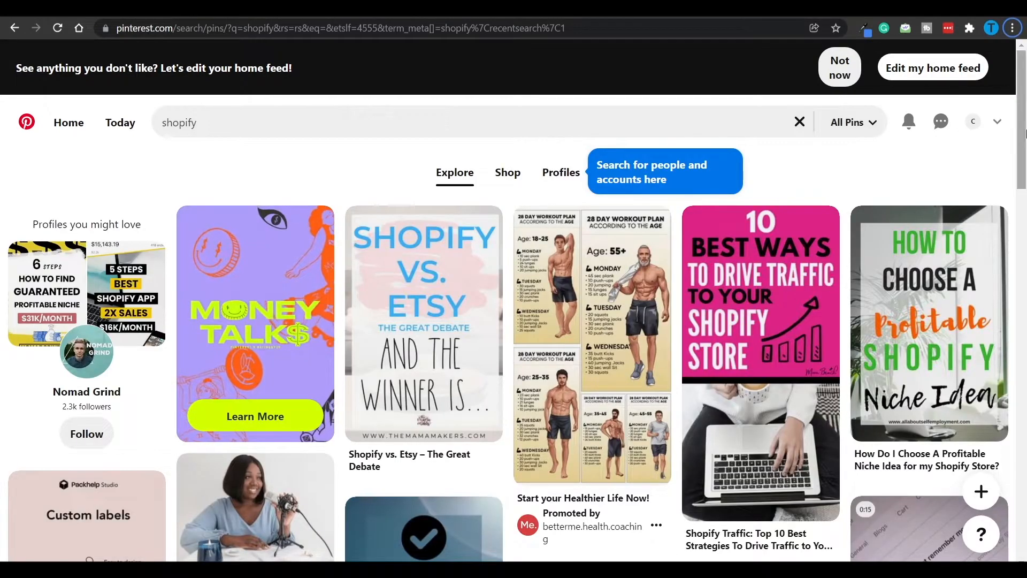
pyautogui.scroll(-5, 562, 361)
pyautogui.scroll(3, 723, 362)
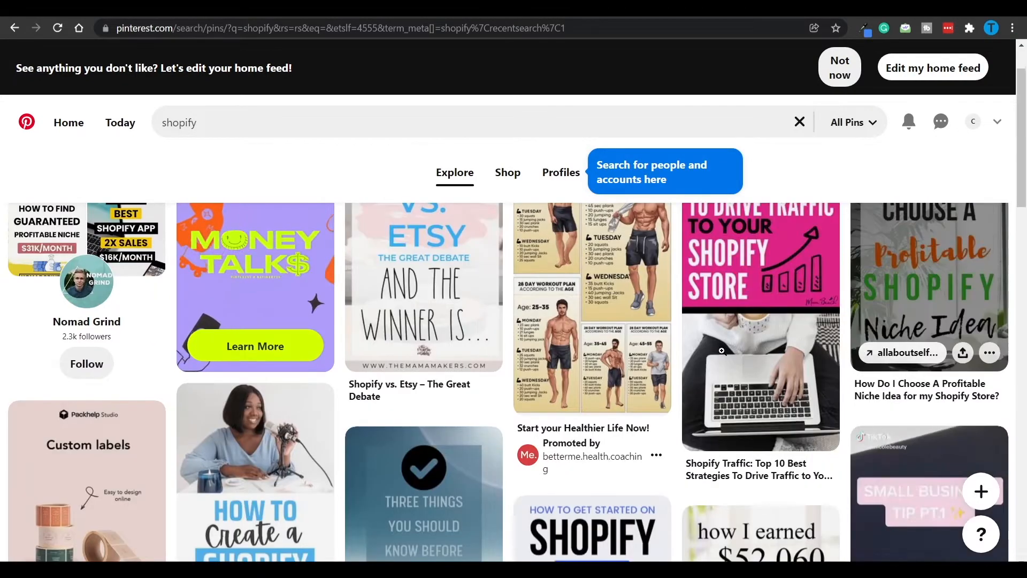
pyautogui.scroll(-5, 722, 350)
pyautogui.scroll(-4, 722, 350)
pyautogui.scroll(-4, 690, 345)
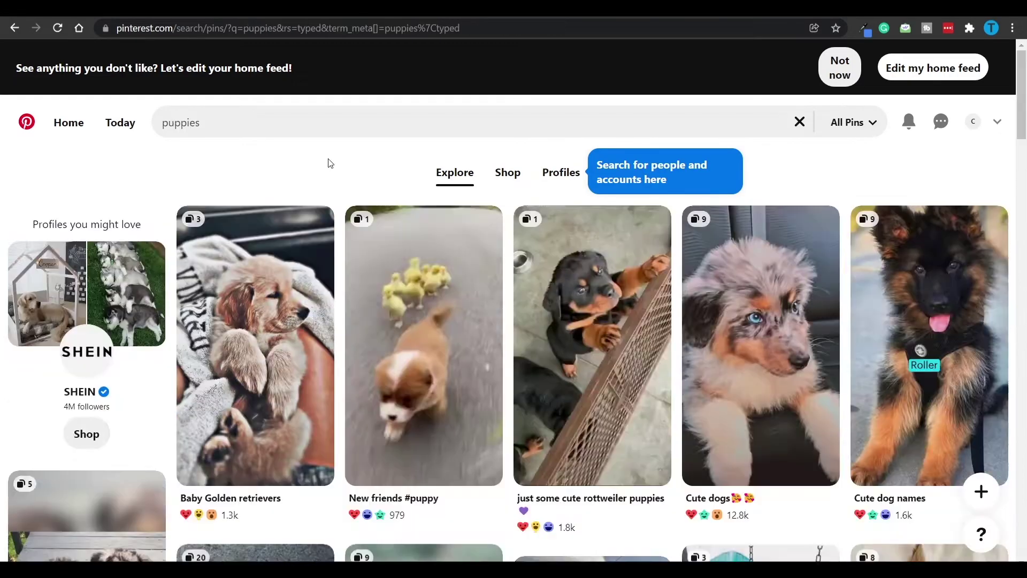
pyautogui.scroll(-3, 369, 165)
pyautogui.scroll(-3, 377, 145)
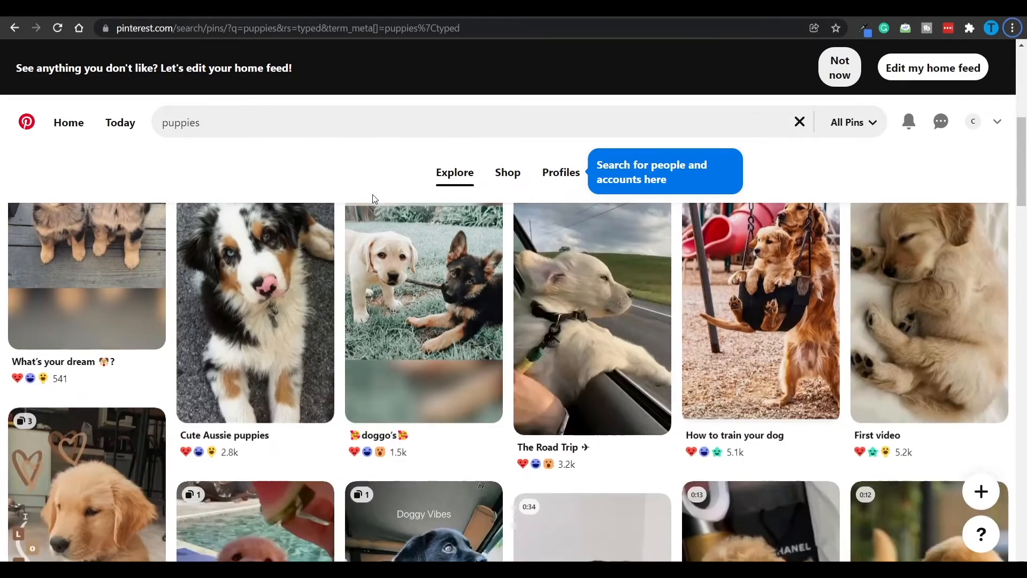
pyautogui.scroll(-5, 377, 192)
pyautogui.scroll(-4, 401, 236)
pyautogui.scroll(-3, 562, 321)
pyautogui.scroll(-3, 643, 337)
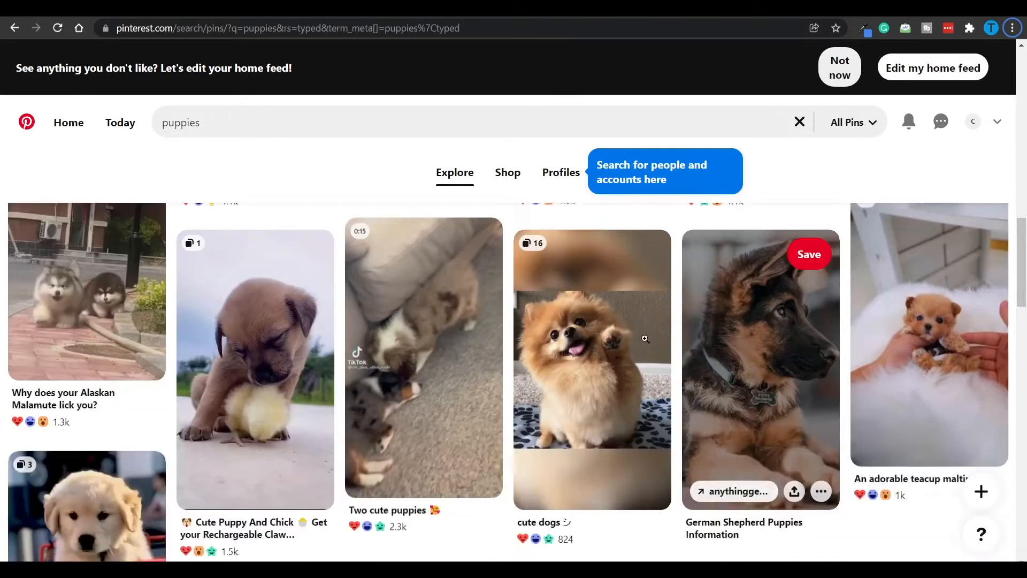
pyautogui.scroll(-4, 645, 338)
pyautogui.scroll(-4, 562, 281)
pyautogui.scroll(-3, 401, 201)
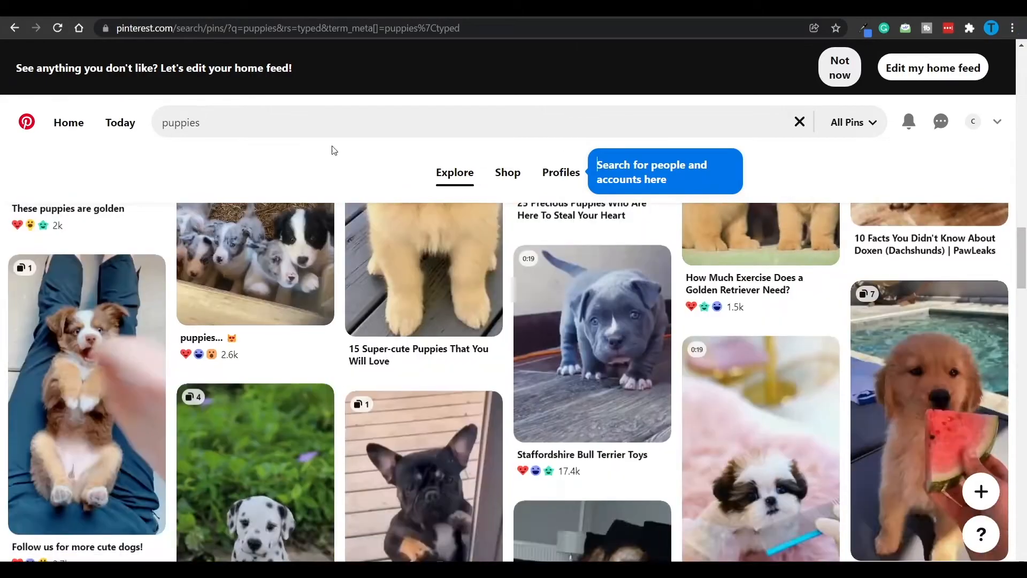
pyautogui.scroll(-5, 499, 248)
pyautogui.scroll(-3, 505, 249)
pyautogui.scroll(-2, 511, 249)
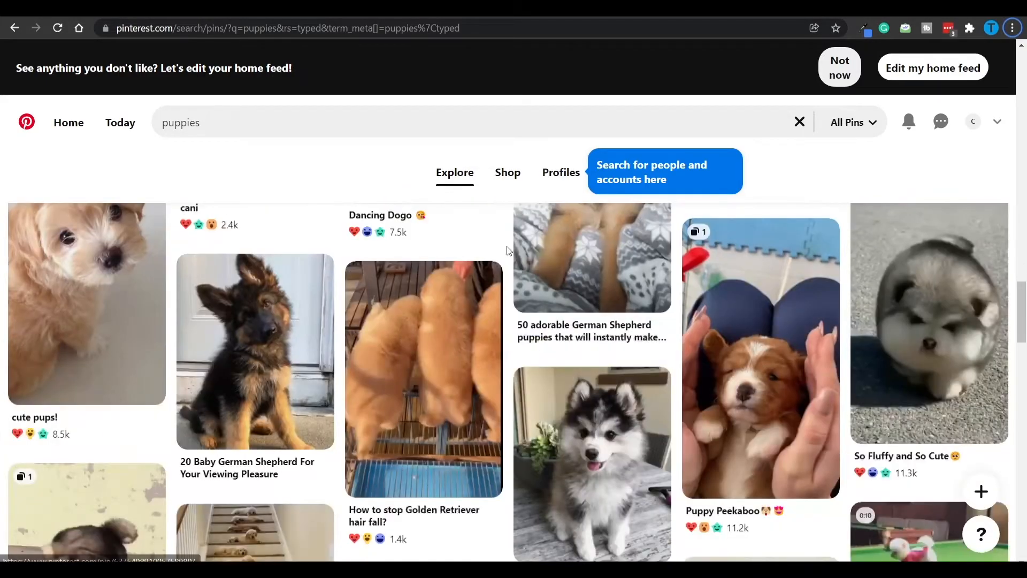
pyautogui.scroll(-3, 511, 249)
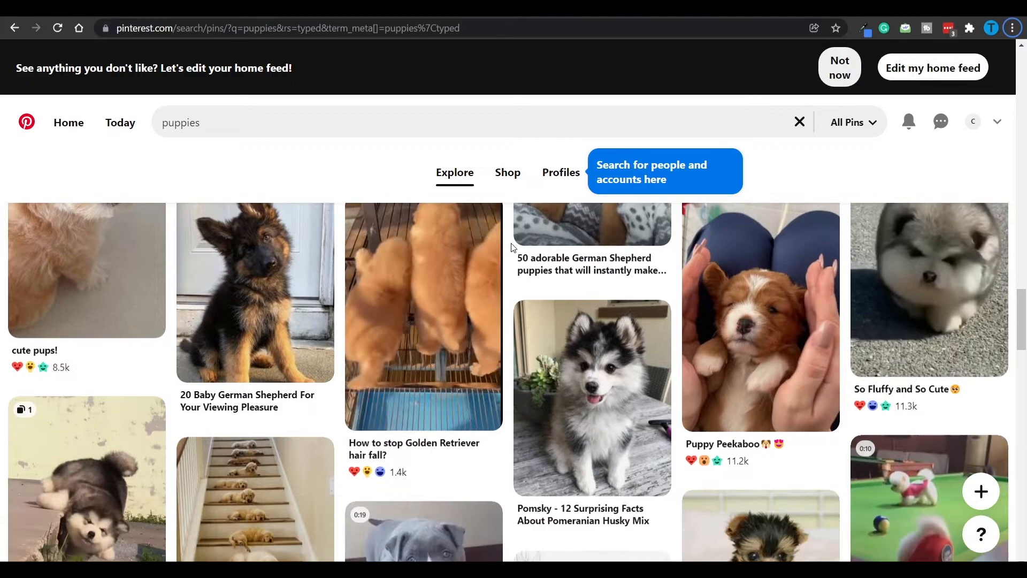
pyautogui.scroll(-3, 508, 246)
pyautogui.scroll(-1, 508, 246)
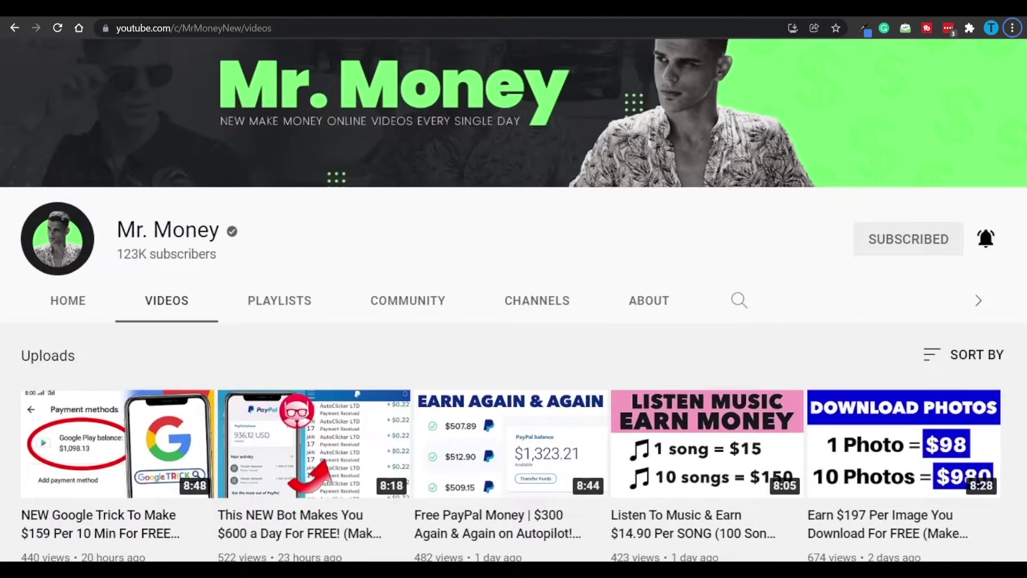
pyautogui.scroll(-3, 514, 321)
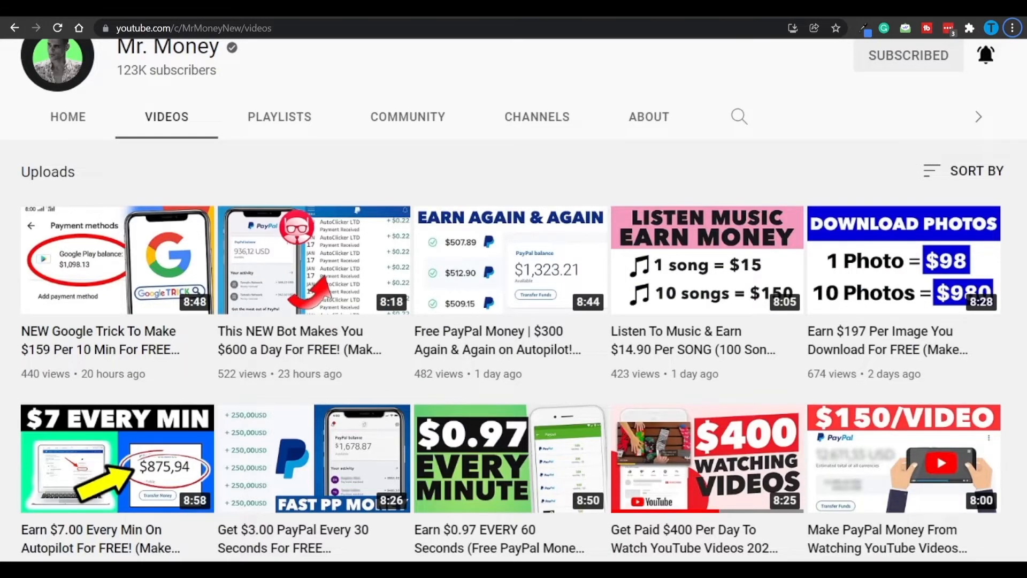
pyautogui.scroll(-4, 513, 321)
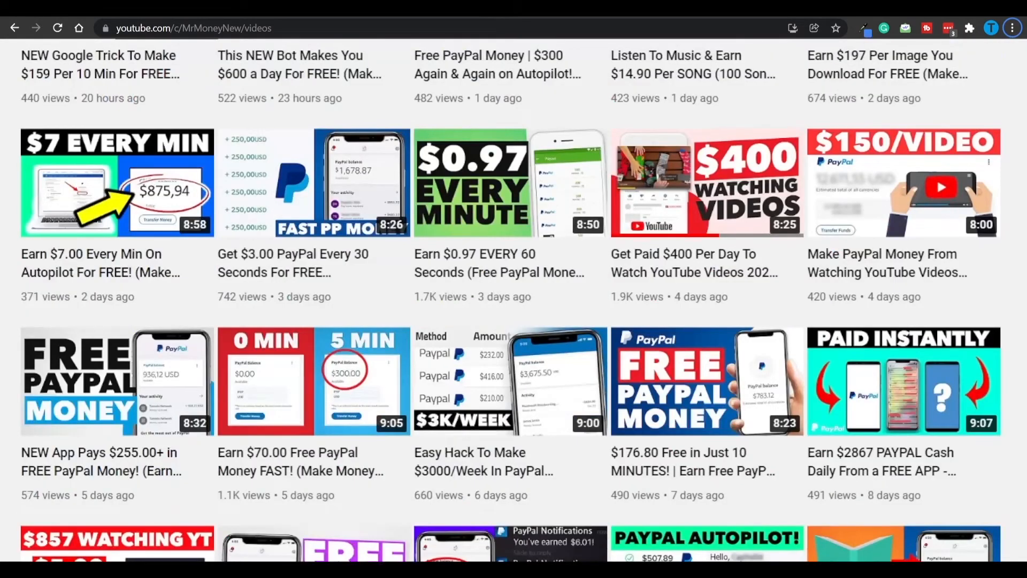
pyautogui.scroll(6, 448, 191)
pyautogui.scroll(-5, 564, 230)
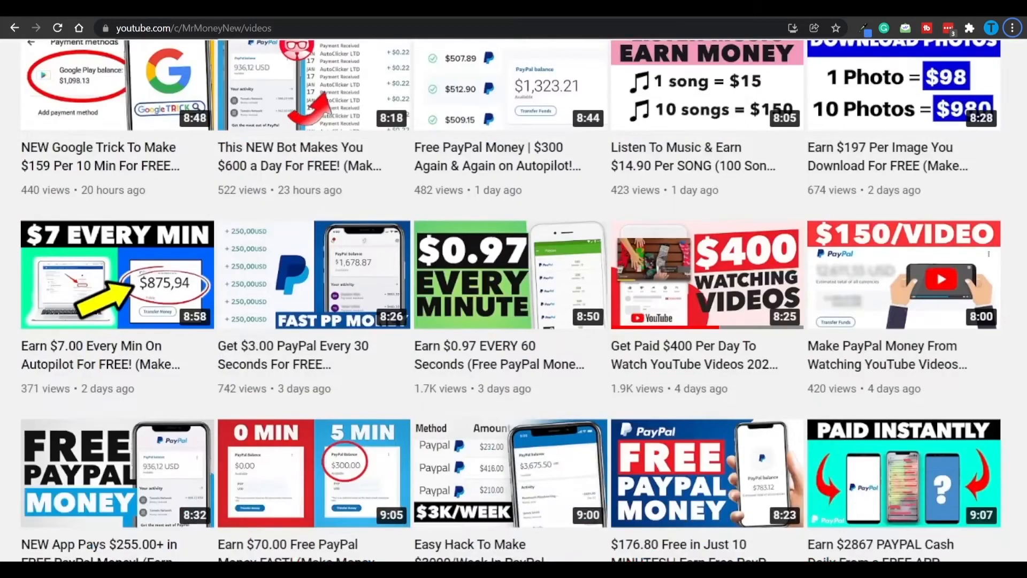
pyautogui.scroll(-4, 514, 321)
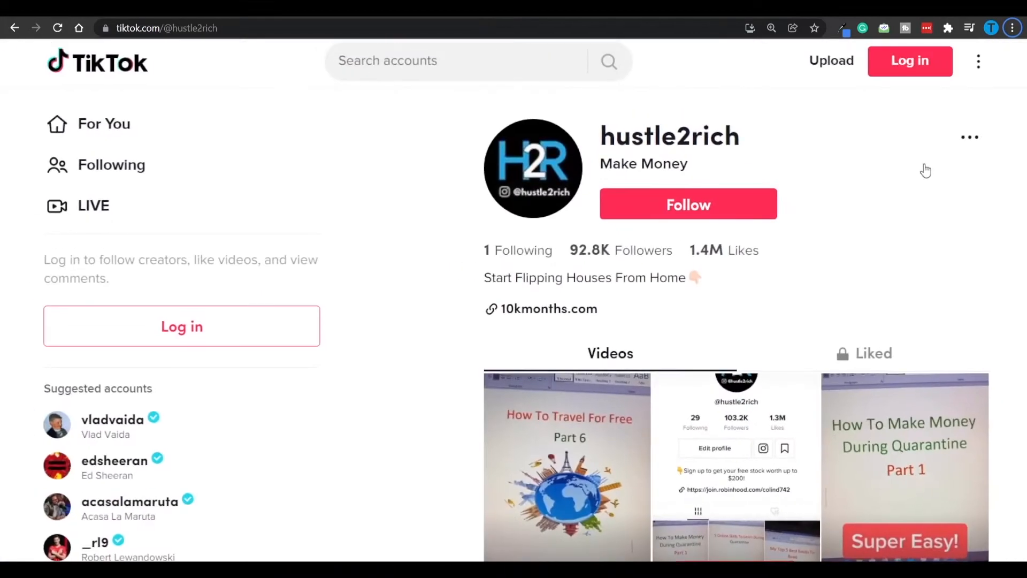
pyautogui.scroll(-3, 688, 262)
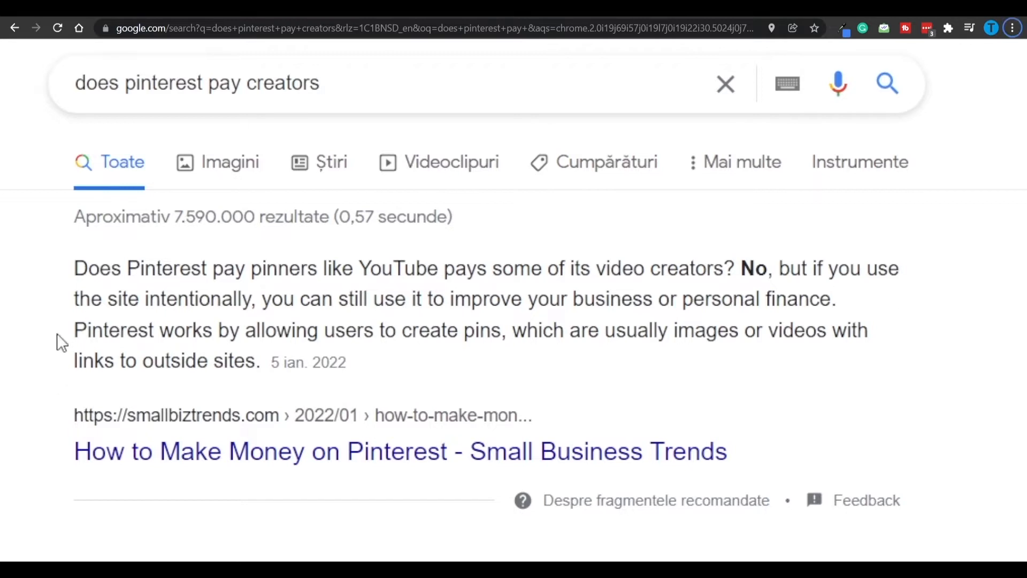
# Highlight how Pinterest works by pins and the phrase 'links to outside sites' in the snippet
pyautogui.moveTo(73, 330); pyautogui.dragTo(322, 329)
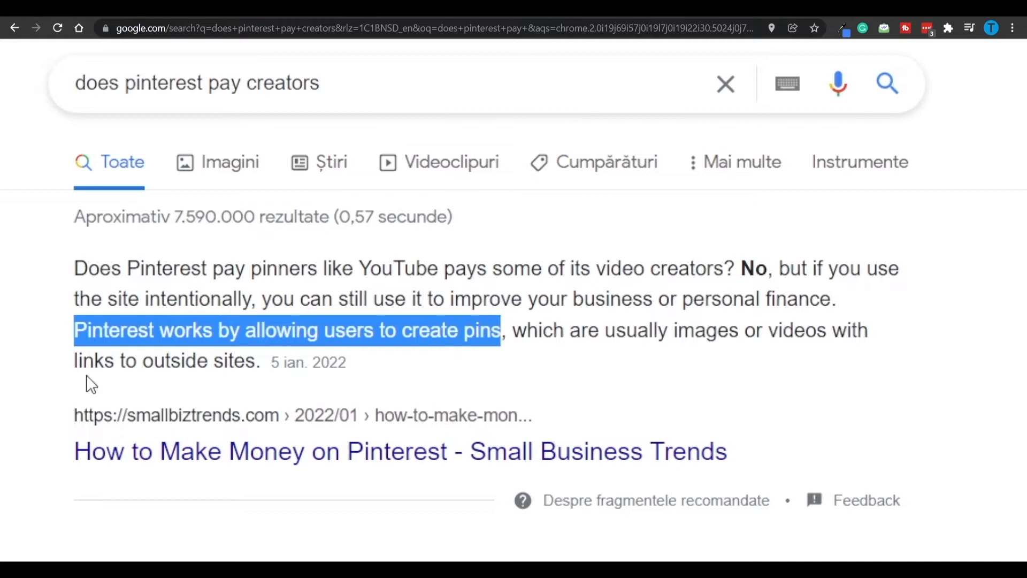
pyautogui.moveTo(75, 362); pyautogui.dragTo(243, 379)
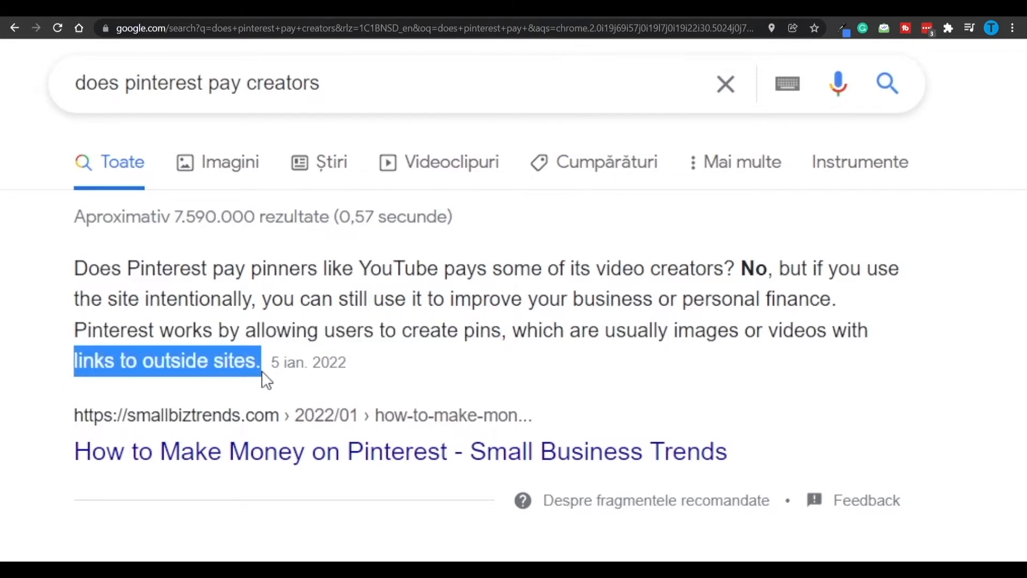
pyautogui.hotkey('alt', 'f')
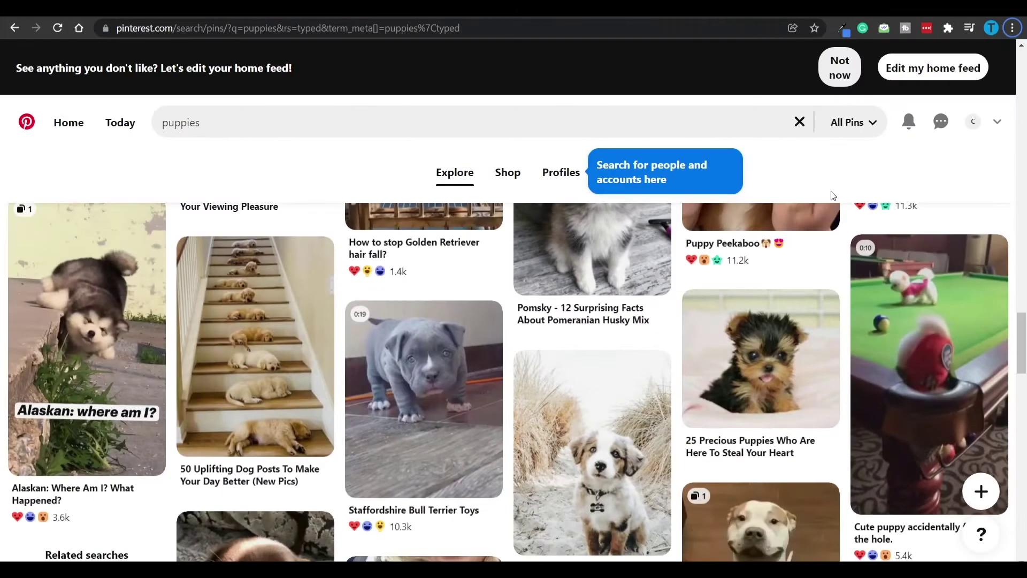
pyautogui.scroll(-5, 832, 196)
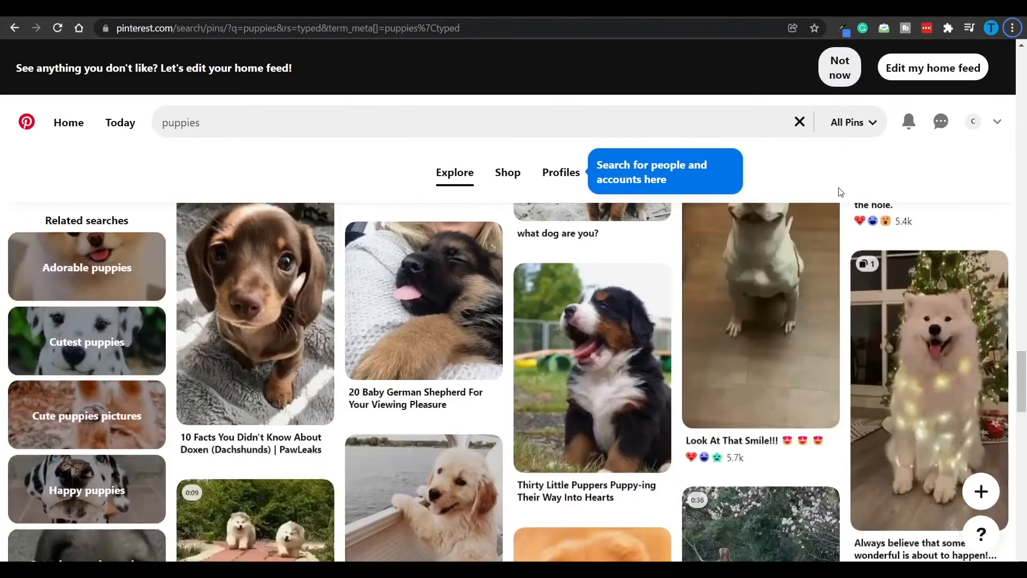
pyautogui.scroll(-5, 867, 193)
pyautogui.scroll(-5, 890, 193)
pyautogui.scroll(-5, 890, 280)
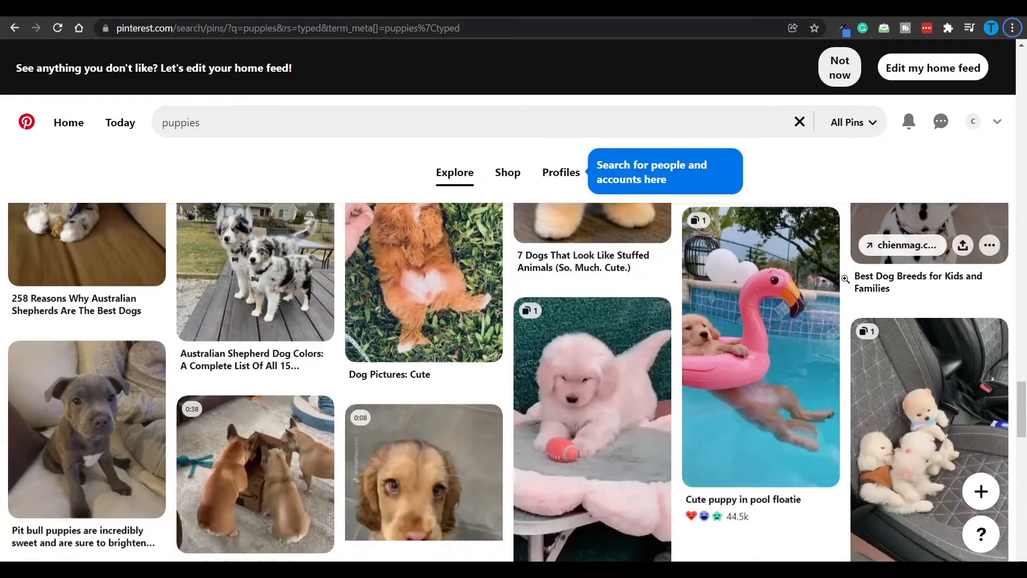
pyautogui.scroll(-5, 891, 279)
pyautogui.scroll(-5, 867, 289)
pyautogui.scroll(-5, 847, 294)
pyautogui.scroll(-3, 848, 295)
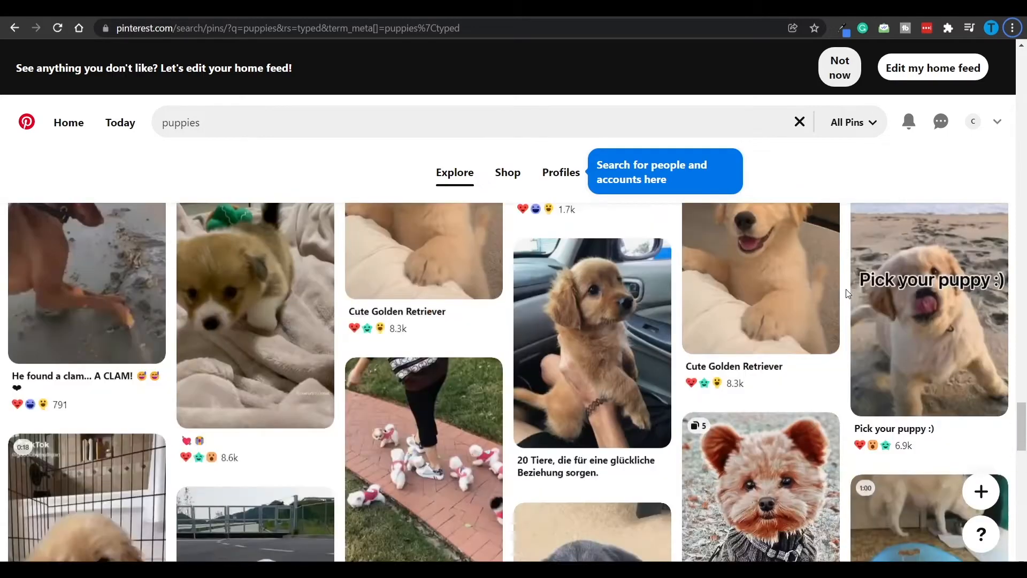
pyautogui.scroll(-5, 848, 294)
pyautogui.scroll(-3, 848, 294)
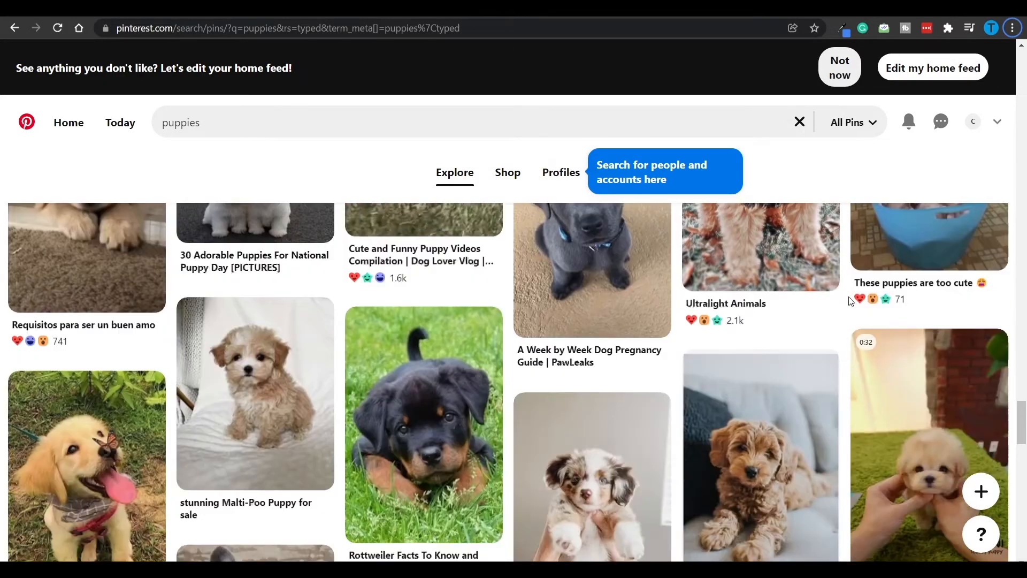
pyautogui.scroll(-3, 849, 305)
pyautogui.scroll(-5, 850, 304)
pyautogui.scroll(-5, 847, 307)
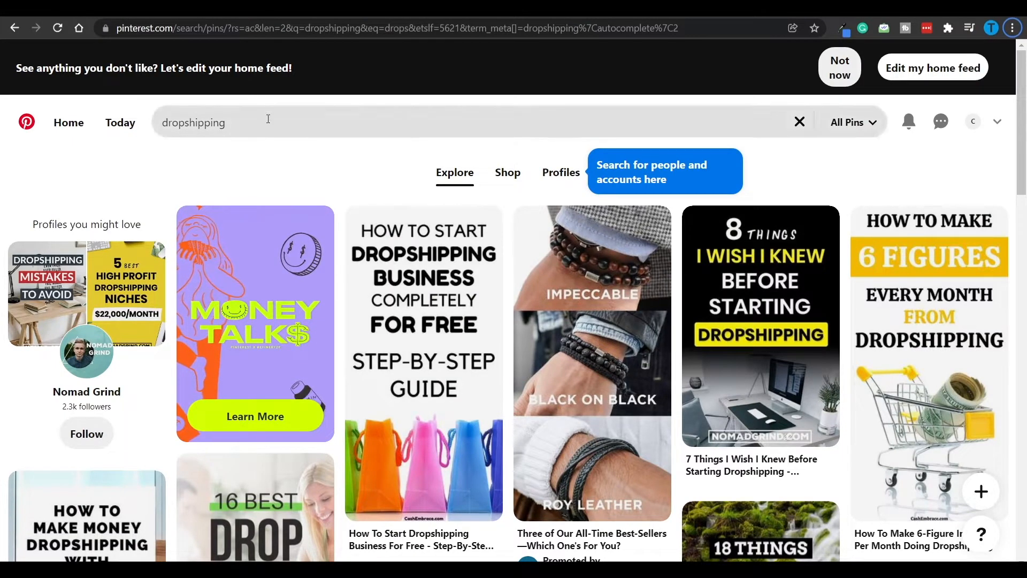
pyautogui.scroll(-3, 514, 321)
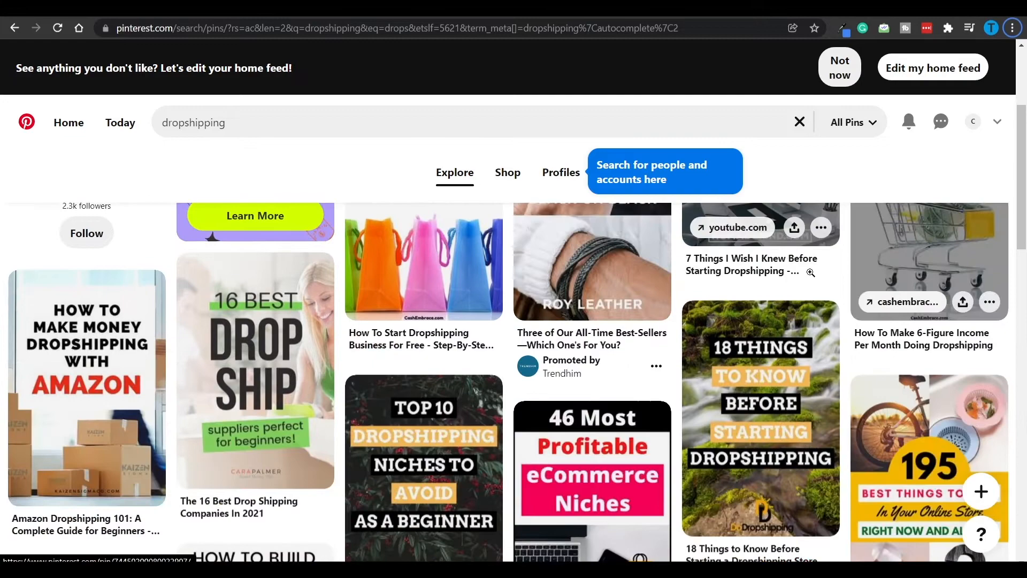
pyautogui.scroll(-2, 514, 321)
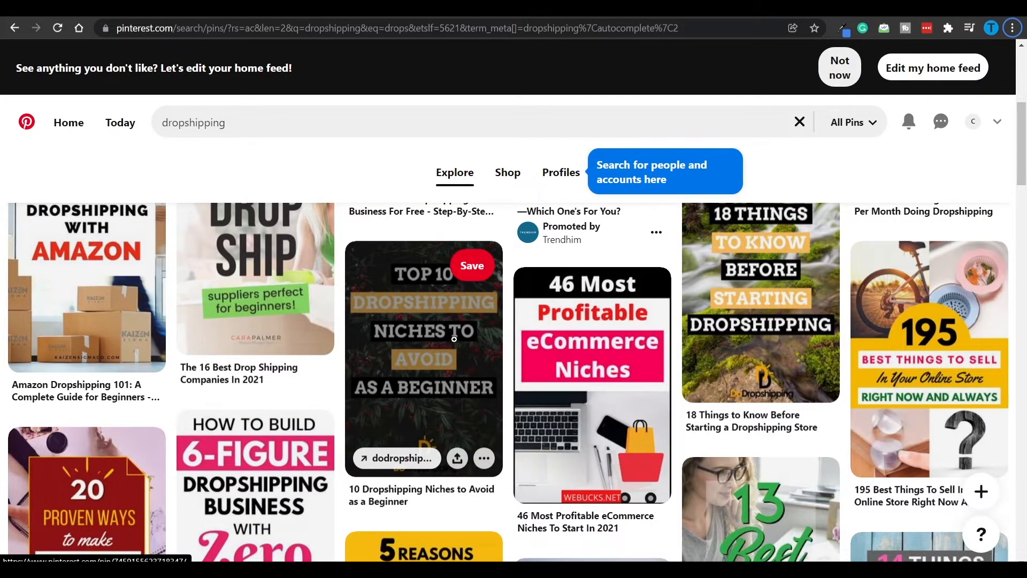
# Open the '10 Dropshipping Niches to Avoid' pin and go to its linked dodropshipping.com article
pyautogui.click(417, 358)
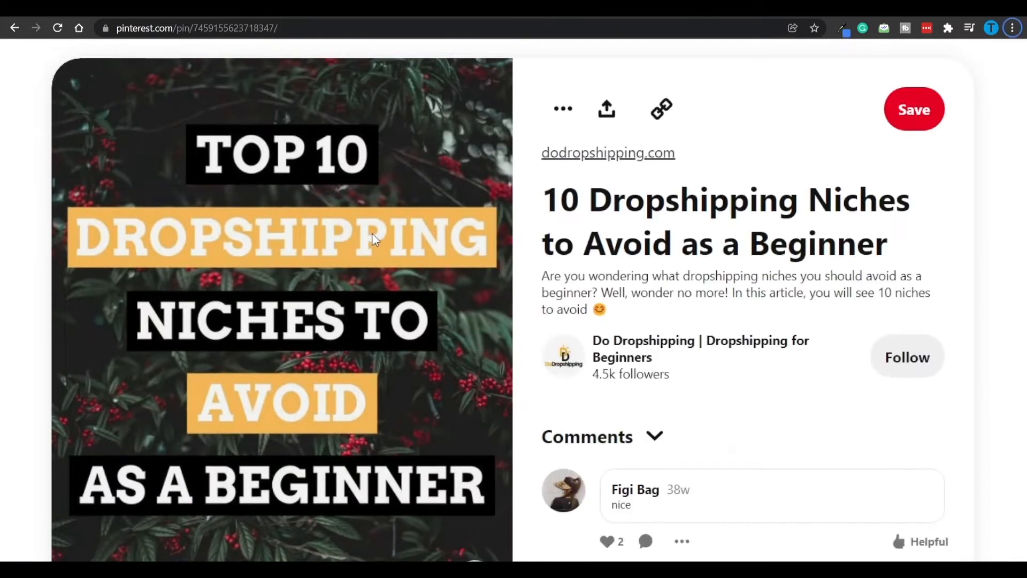
pyautogui.scroll(-2, 371, 233)
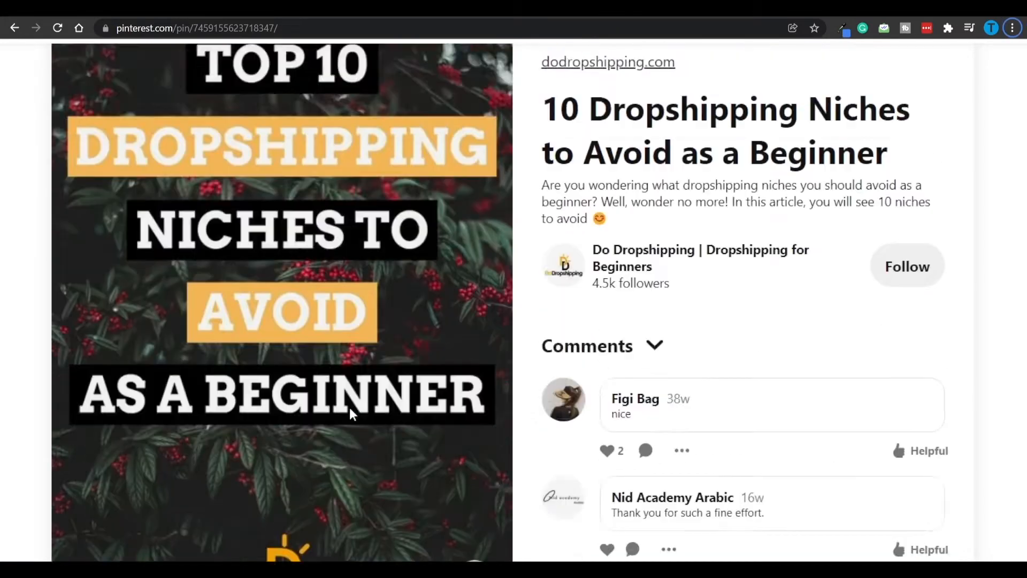
pyautogui.scroll(1, 351, 411)
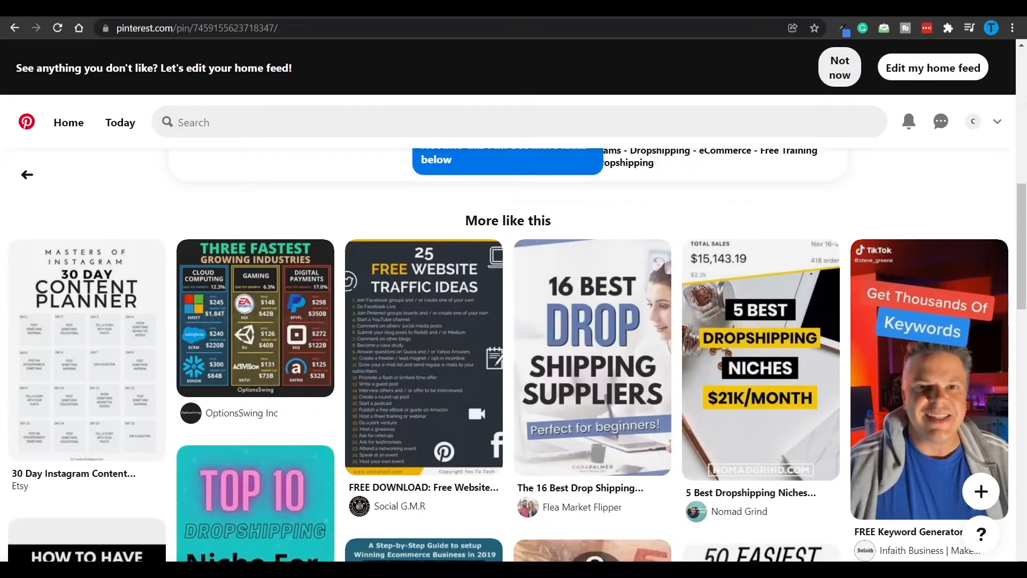
pyautogui.hotkey('alt', 'Right')
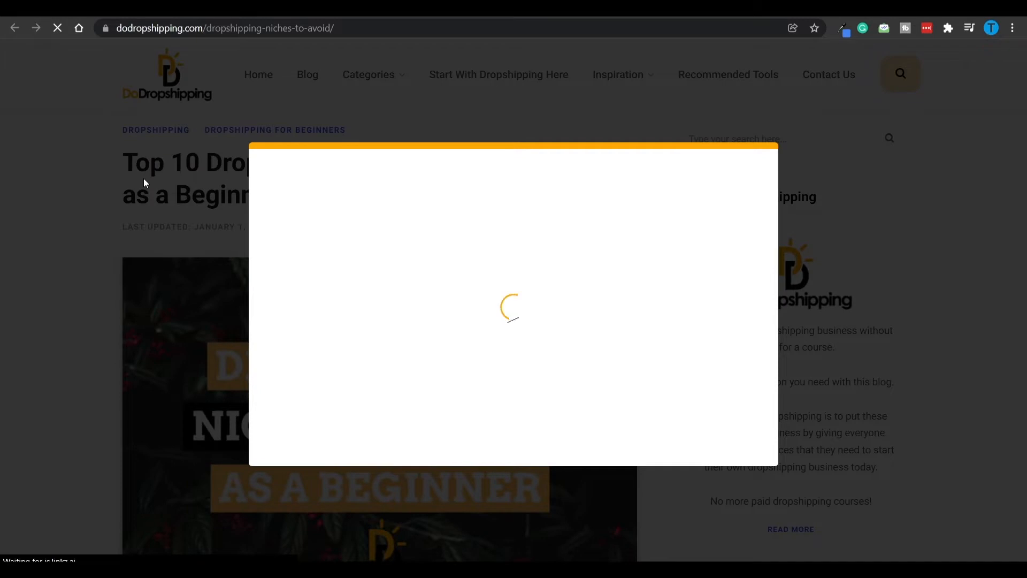
pyautogui.scroll(-5, 365, 191)
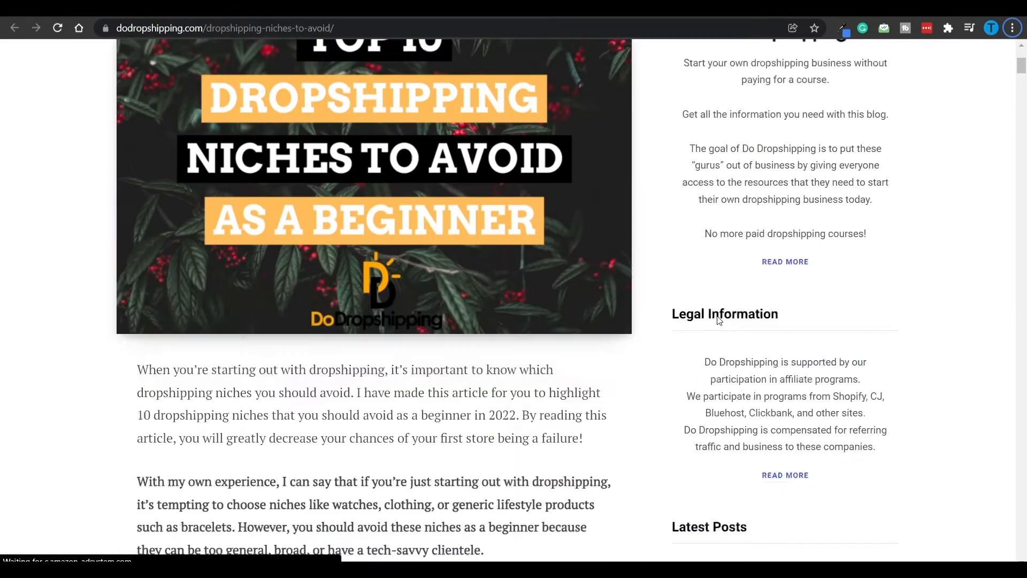
pyautogui.scroll(-3, 482, 240)
pyautogui.scroll(-4, 578, 258)
pyautogui.scroll(-2, 620, 330)
pyautogui.scroll(-5, 619, 331)
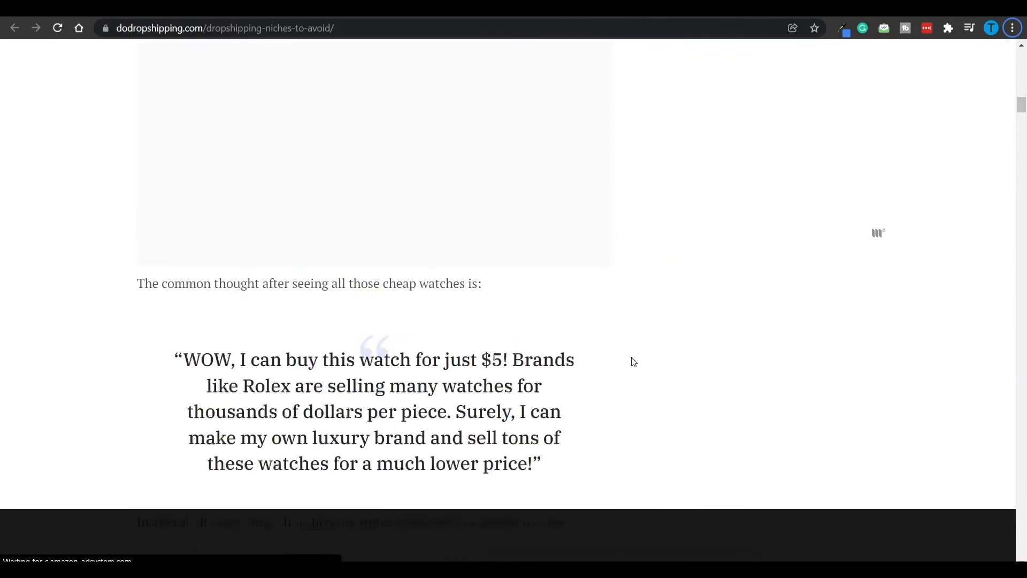
pyautogui.scroll(-5, 634, 353)
# Return from the article tab to the Pinterest pin page
pyautogui.hotkey('ctrl', 'Tab')
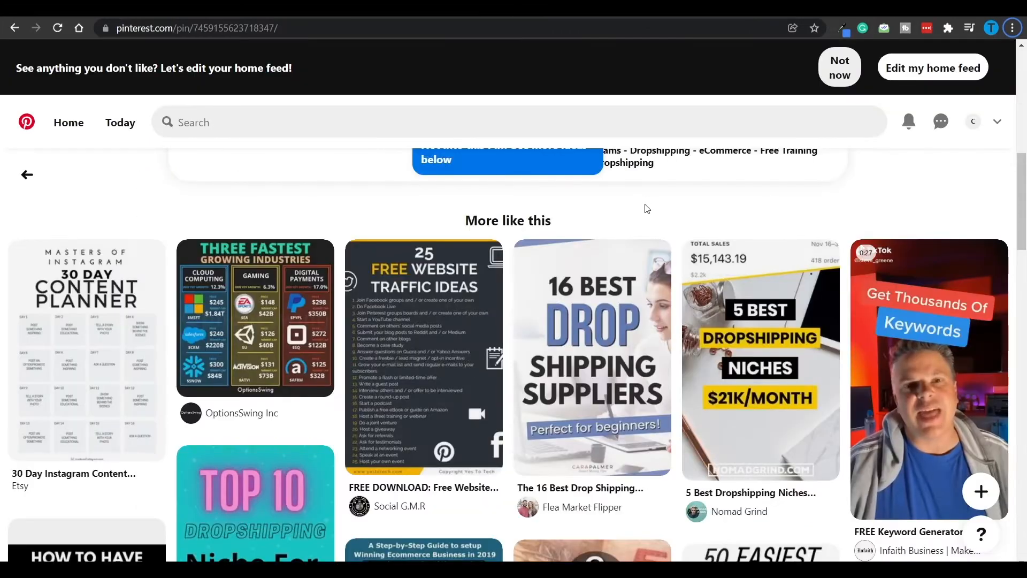
pyautogui.scroll(-1, 649, 208)
pyautogui.scroll(-4, 649, 241)
pyautogui.scroll(3, 654, 339)
pyautogui.scroll(2, 654, 339)
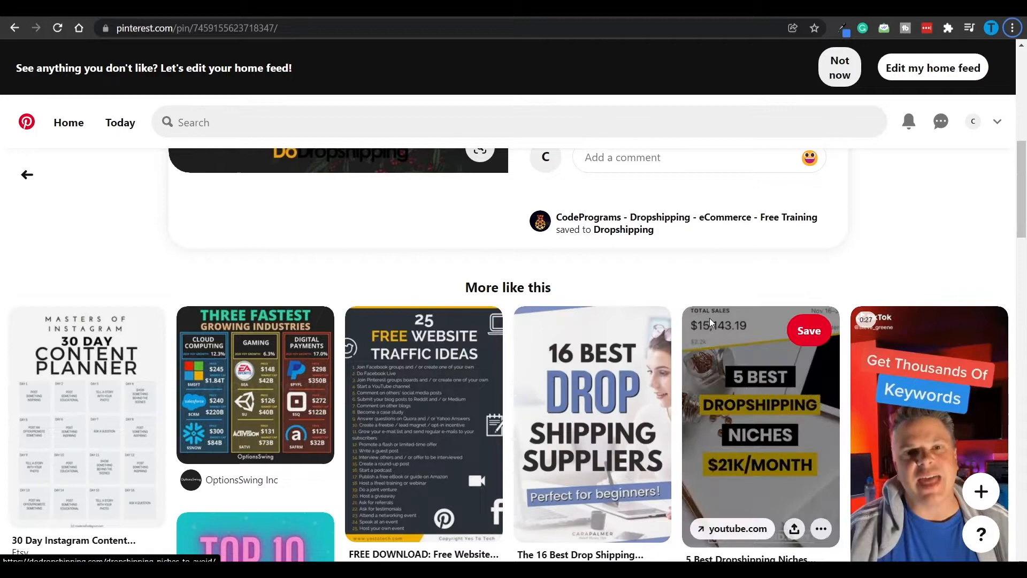
pyautogui.scroll(-1, 907, 194)
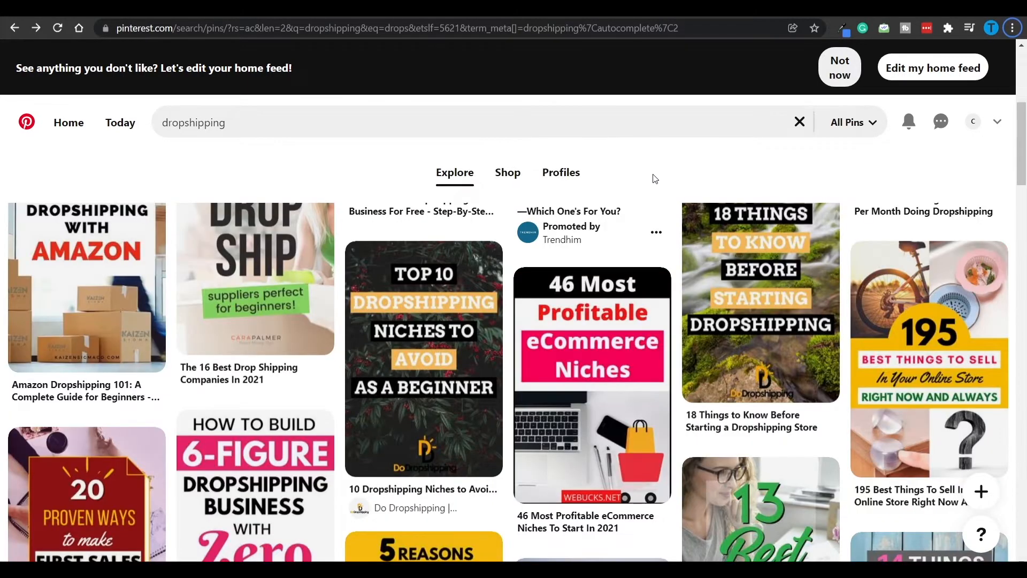
pyautogui.scroll(-3, 654, 241)
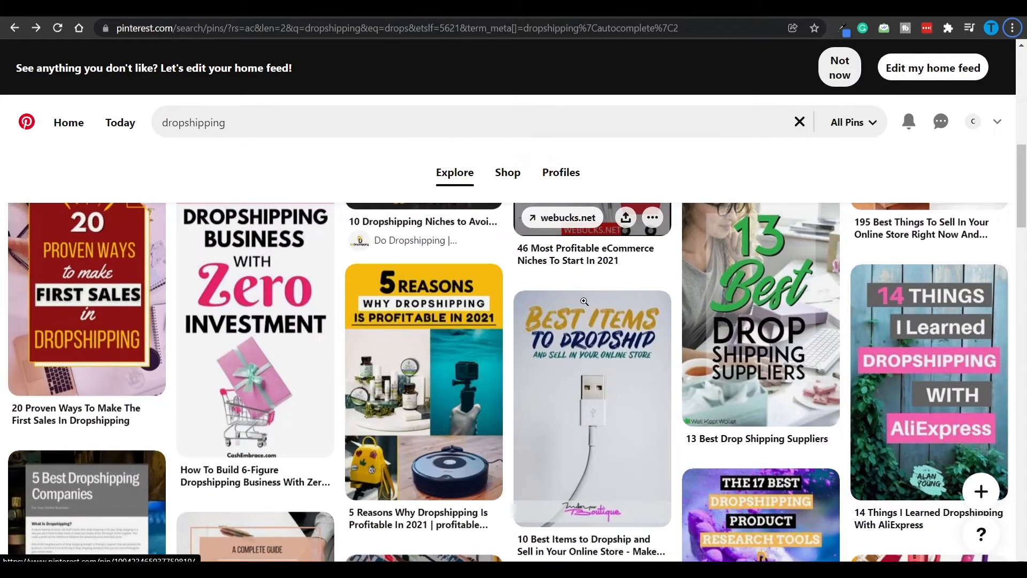
pyautogui.scroll(-3, 584, 302)
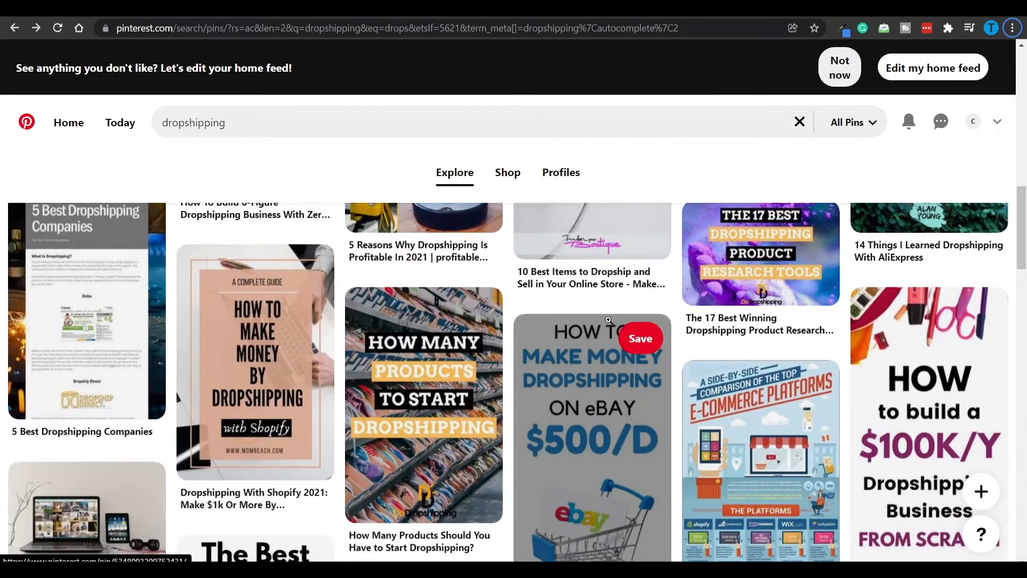
pyautogui.scroll(-3, 609, 320)
pyautogui.scroll(-5, 570, 251)
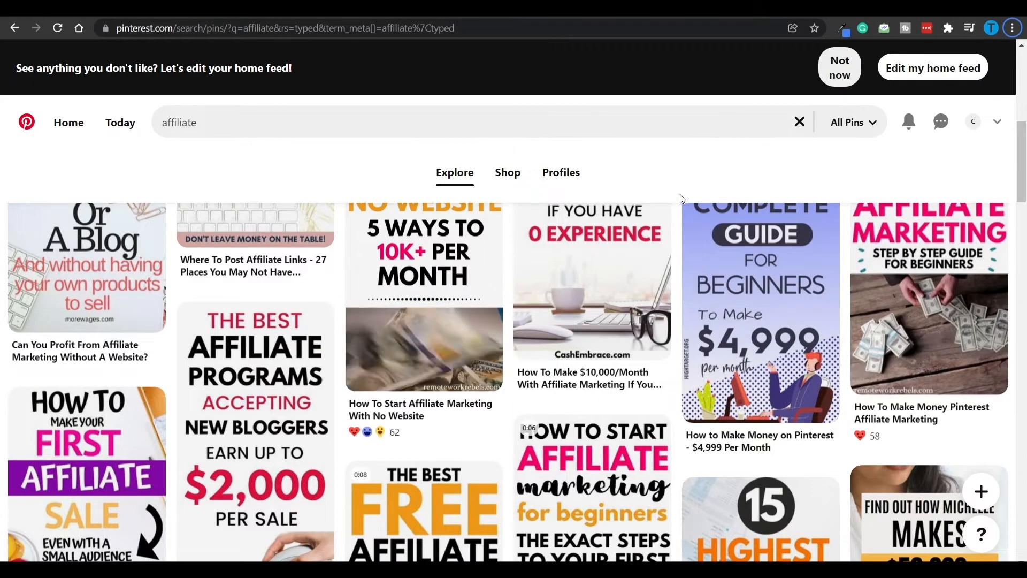
# Switch from Pinterest to the Digistore24 marketplace tab listing 518 products
pyautogui.hotkey('ctrl', 'Tab')
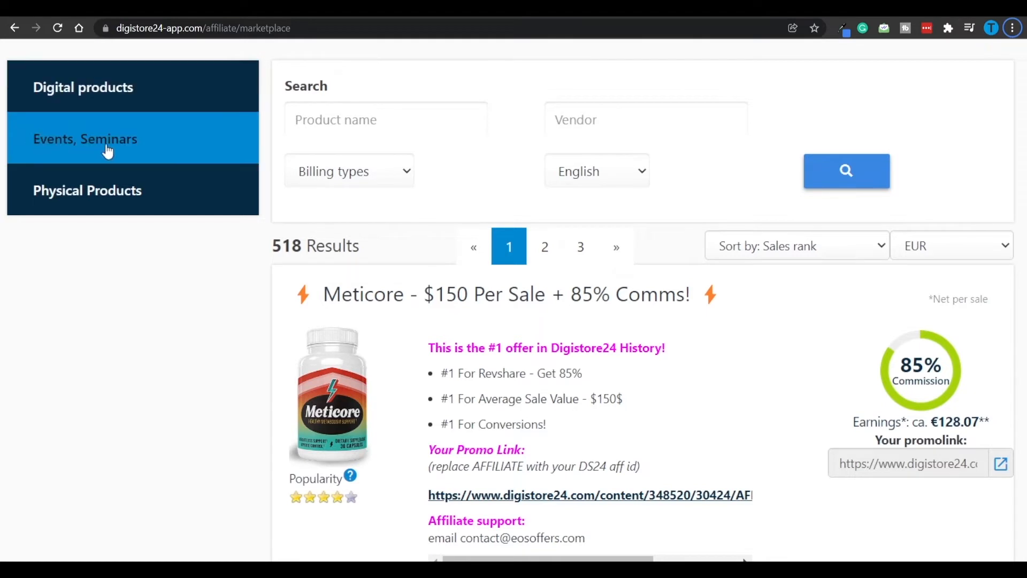
# Expand Digital products and show the Computer and Internet category listings
pyautogui.click(128, 86)
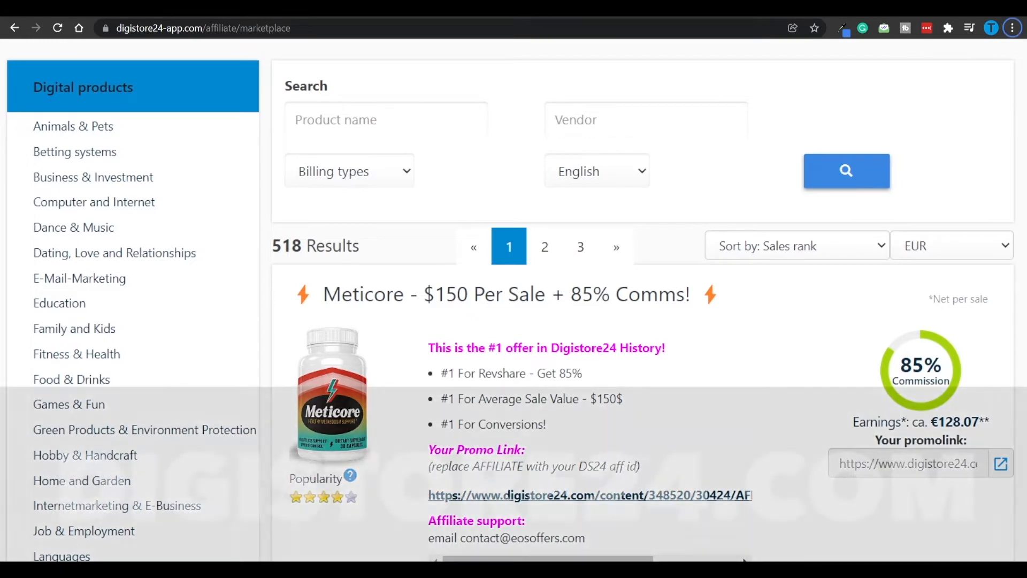
pyautogui.scroll(-3, 514, 321)
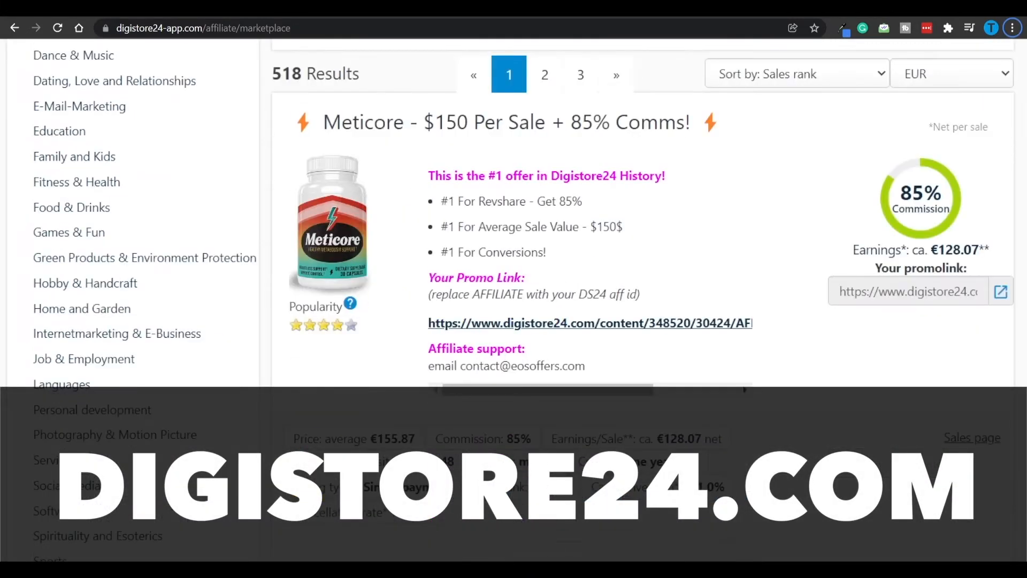
pyautogui.scroll(-2, 514, 321)
pyautogui.scroll(2, 514, 321)
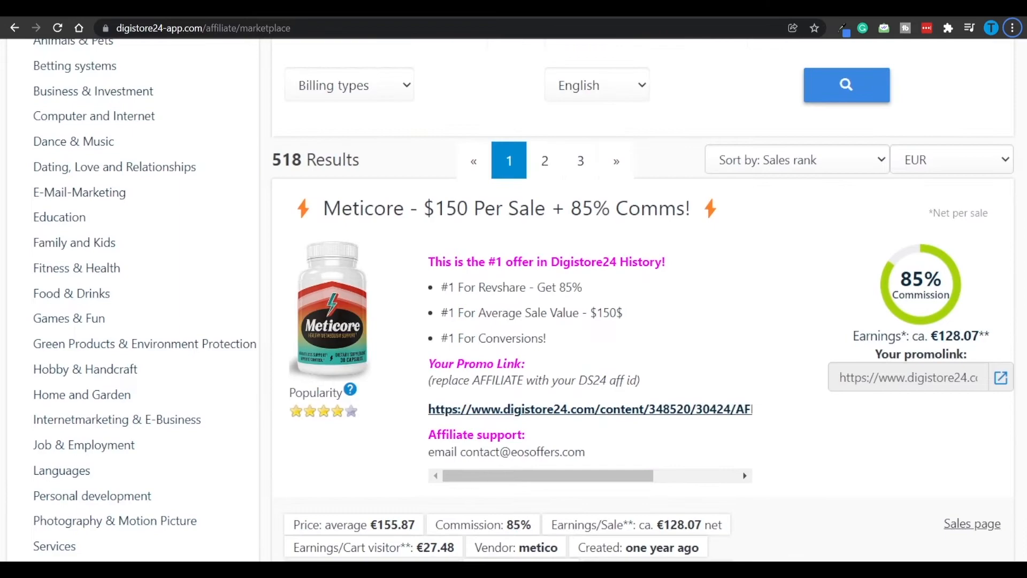
pyautogui.scroll(-2, 18, 140)
pyautogui.scroll(-3, 64, 121)
pyautogui.scroll(5, 127, 91)
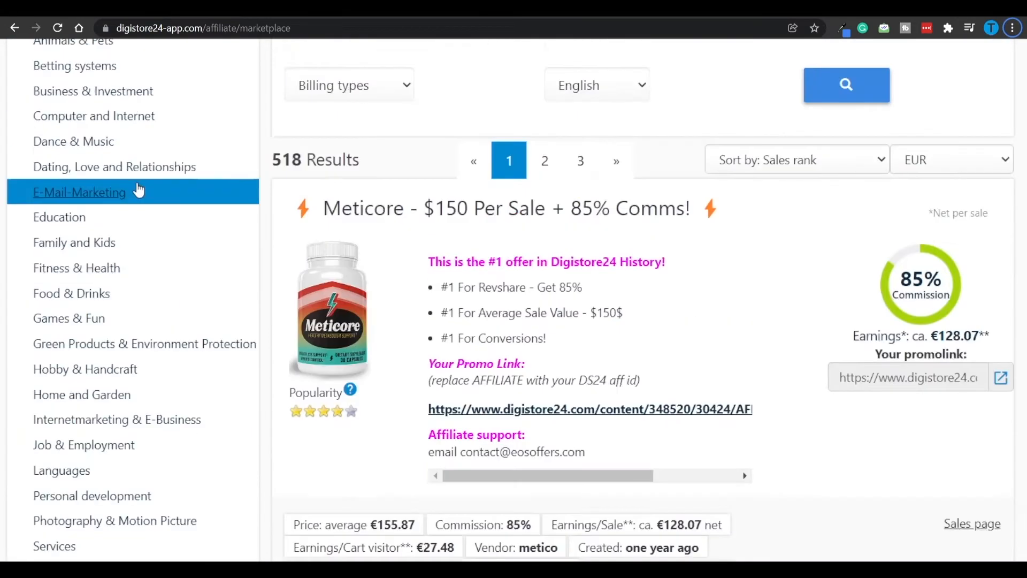
pyautogui.click(146, 116)
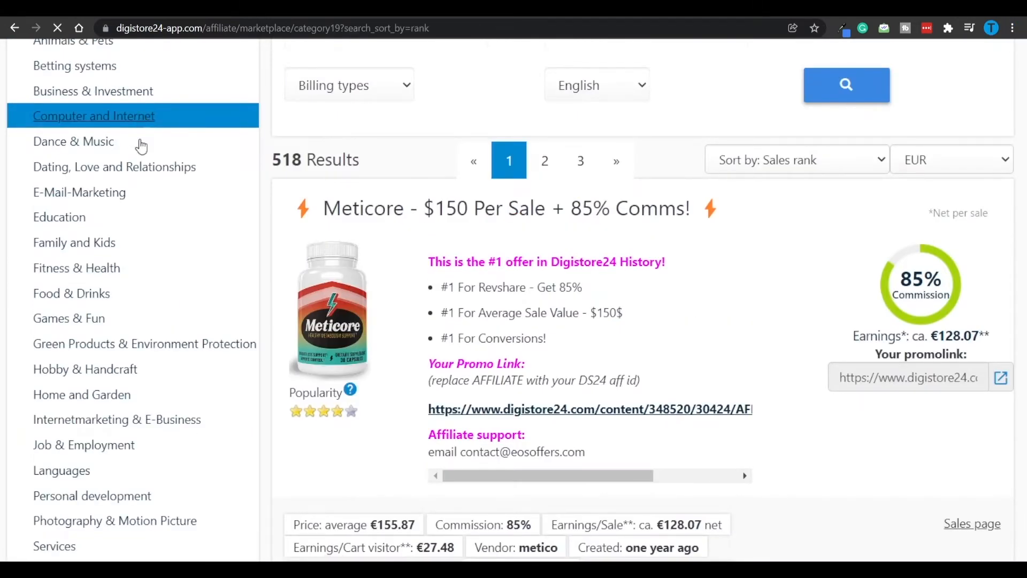
pyautogui.scroll(-3, 513, 321)
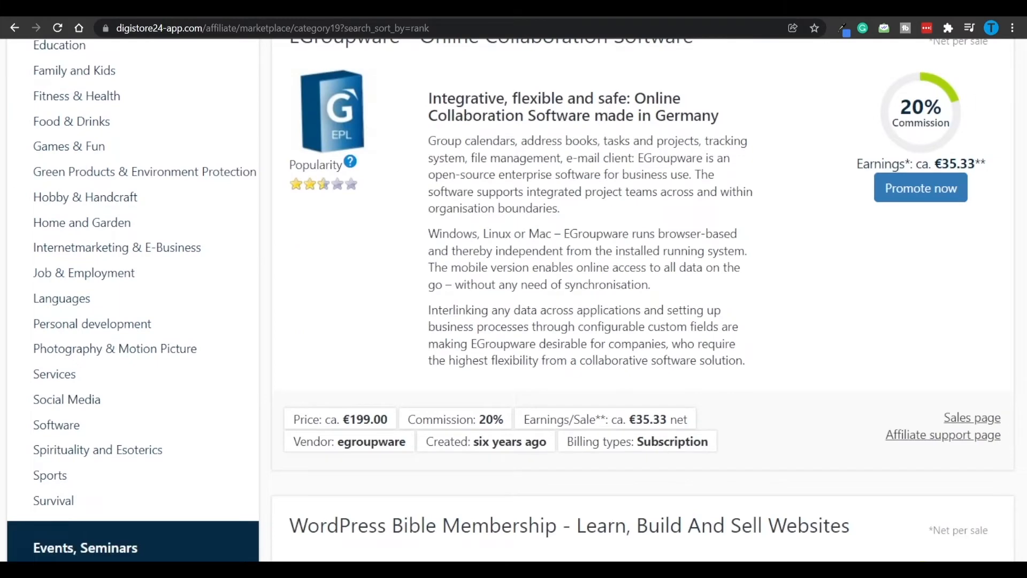
pyautogui.scroll(-3, 981, 257)
pyautogui.scroll(-1, 980, 257)
pyautogui.scroll(3, 980, 258)
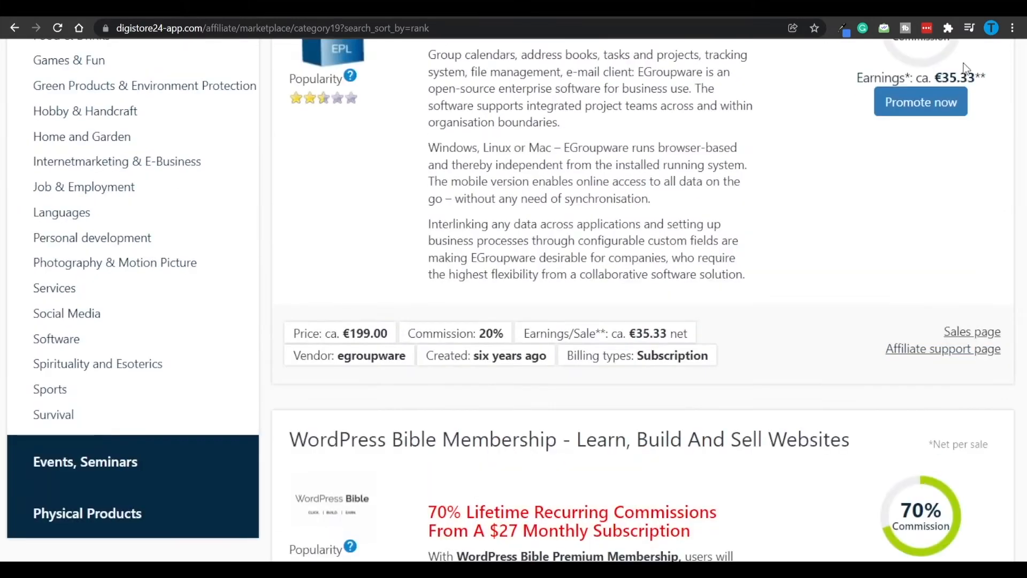
# Request to promote the EGroupware offer and dismiss the resulting notice
pyautogui.click(921, 102)
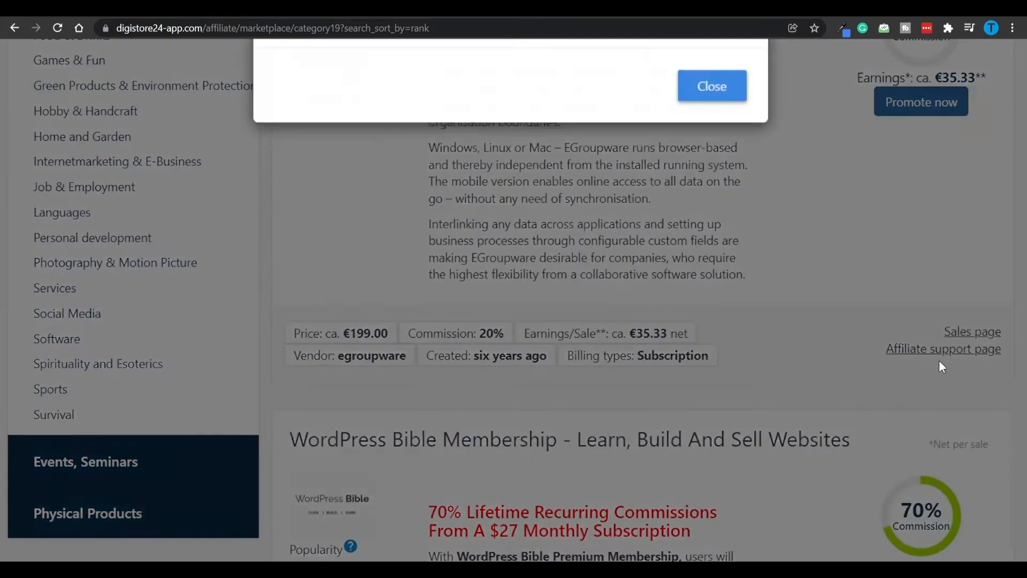
pyautogui.click(712, 86)
pyautogui.scroll(-5, 811, 173)
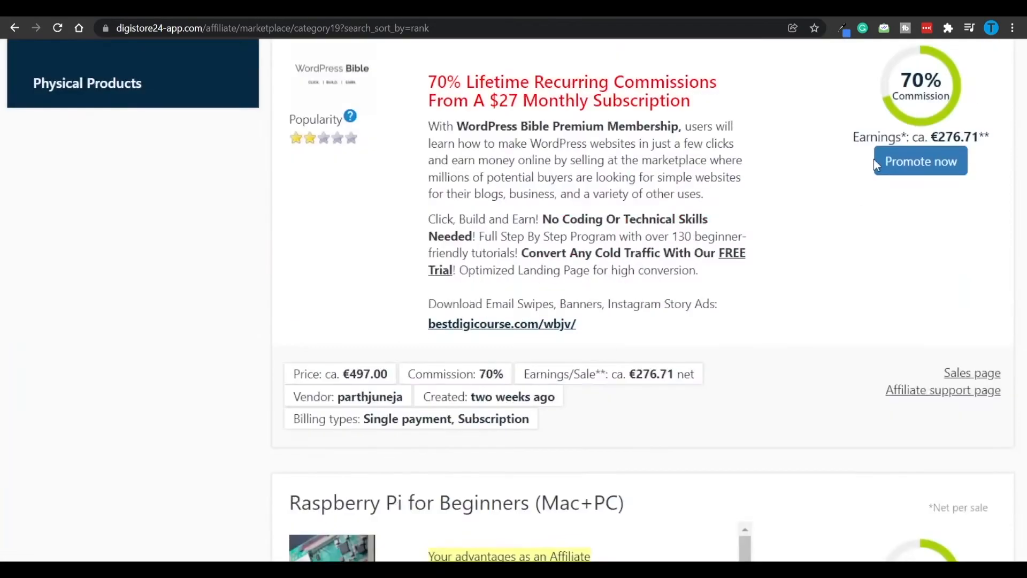
# Generate the WordPress Bible Membership promolink, select its URL for copying and close the dialog
pyautogui.click(876, 161)
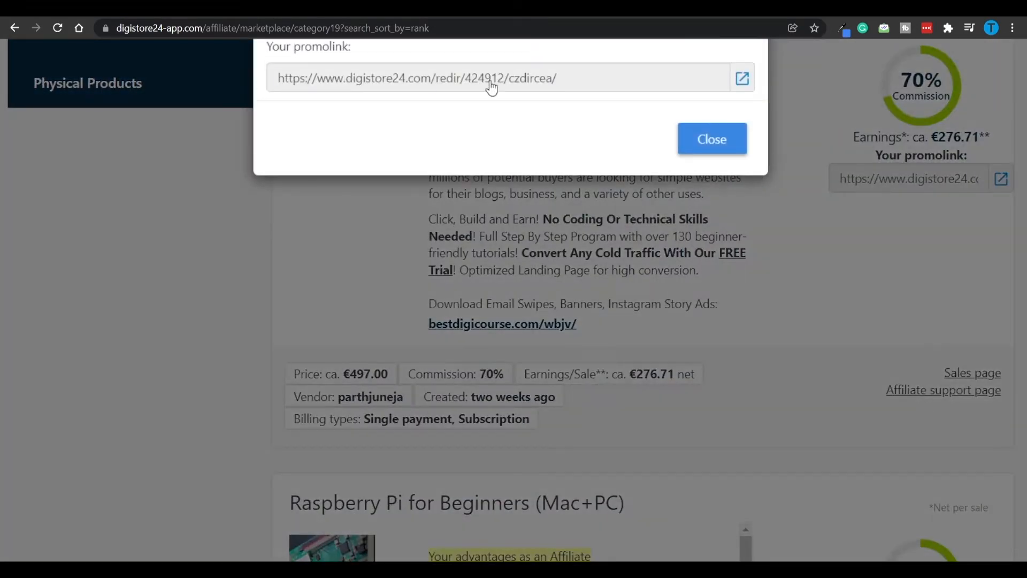
pyautogui.click(491, 80)
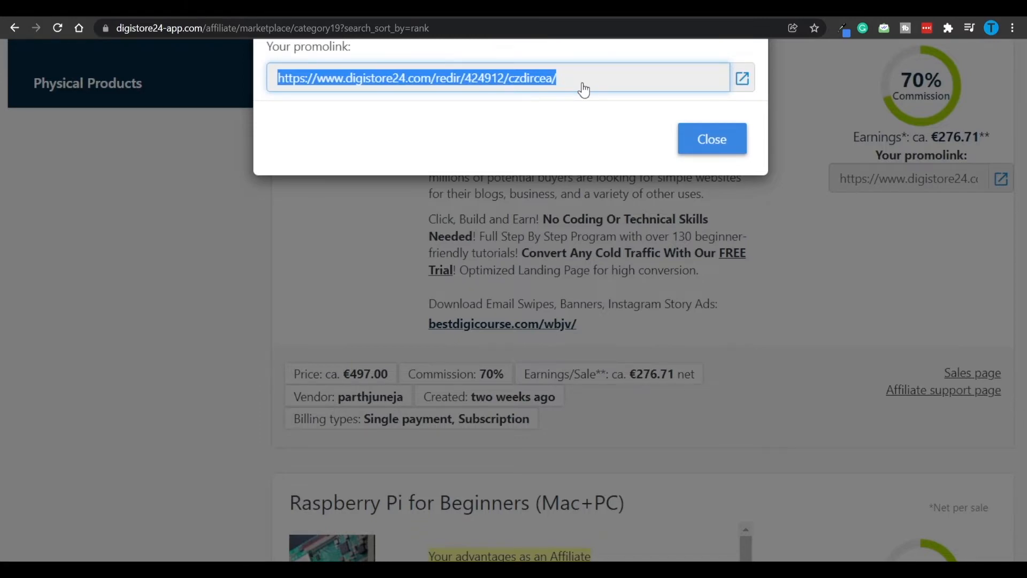
pyautogui.click(712, 139)
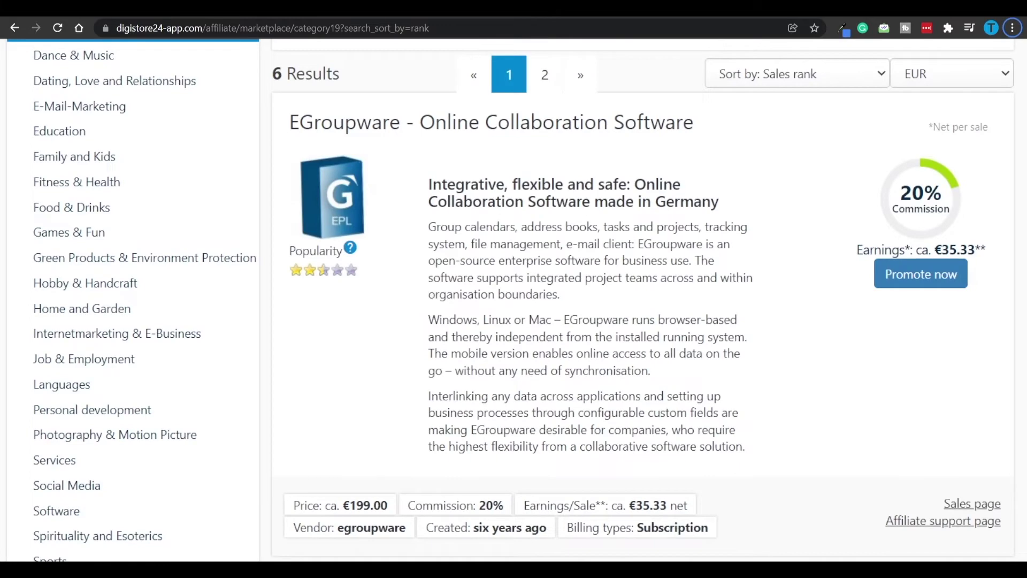
pyautogui.scroll(2, 514, 289)
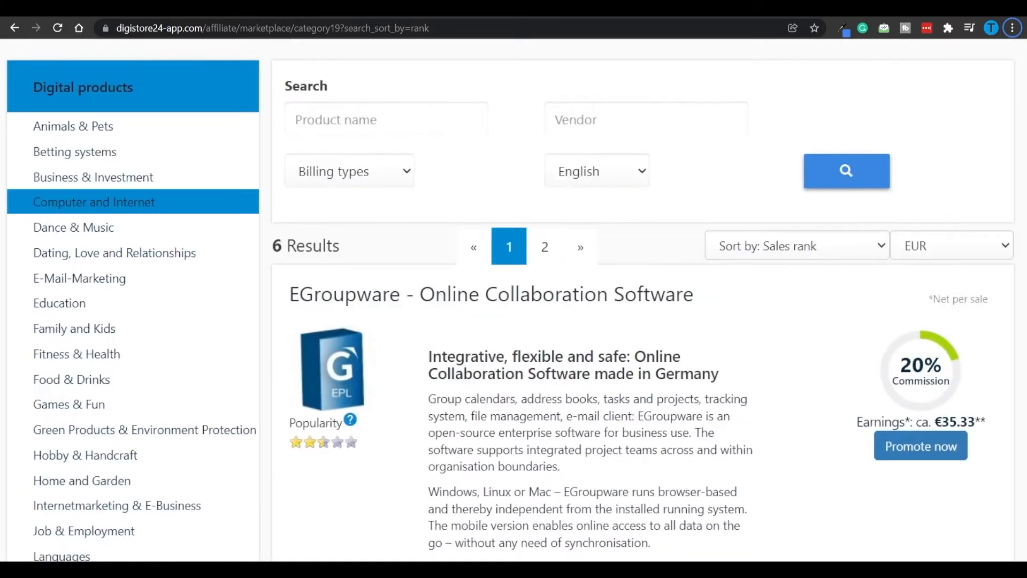
# Check the sort options and switch marketplace prices and earnings from EUR to USD
pyautogui.click(864, 243)
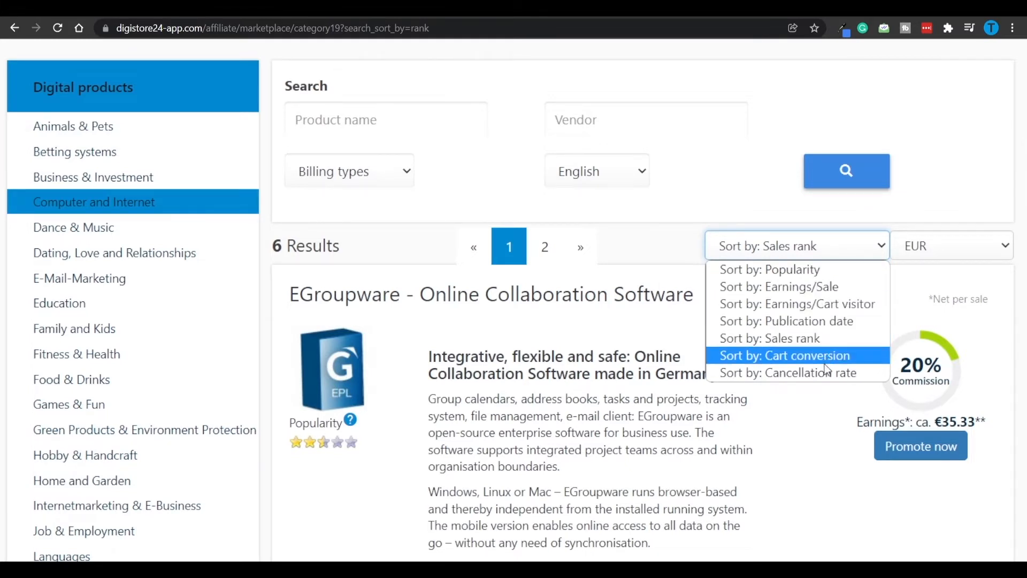
pyautogui.click(943, 262)
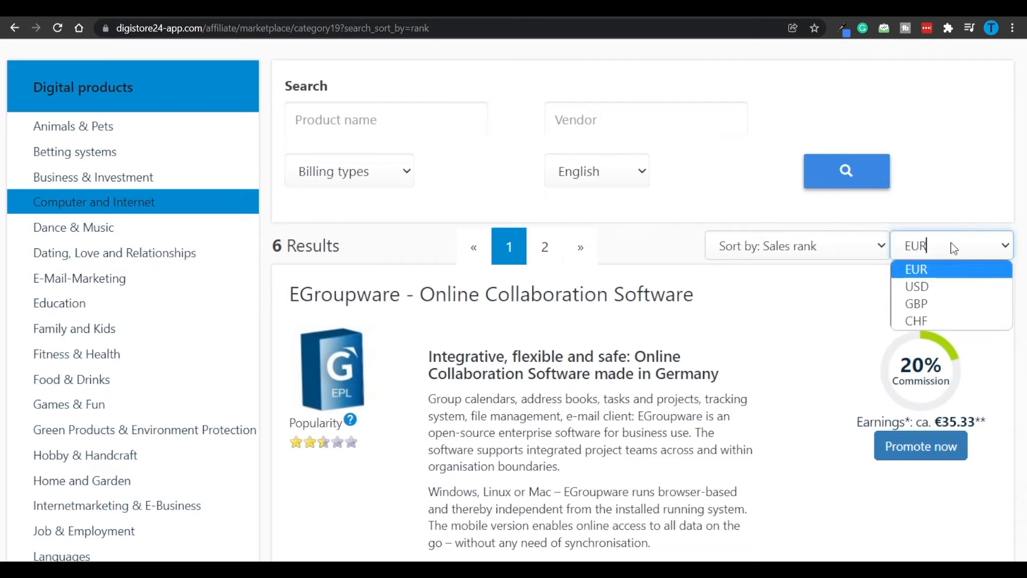
pyautogui.click(916, 287)
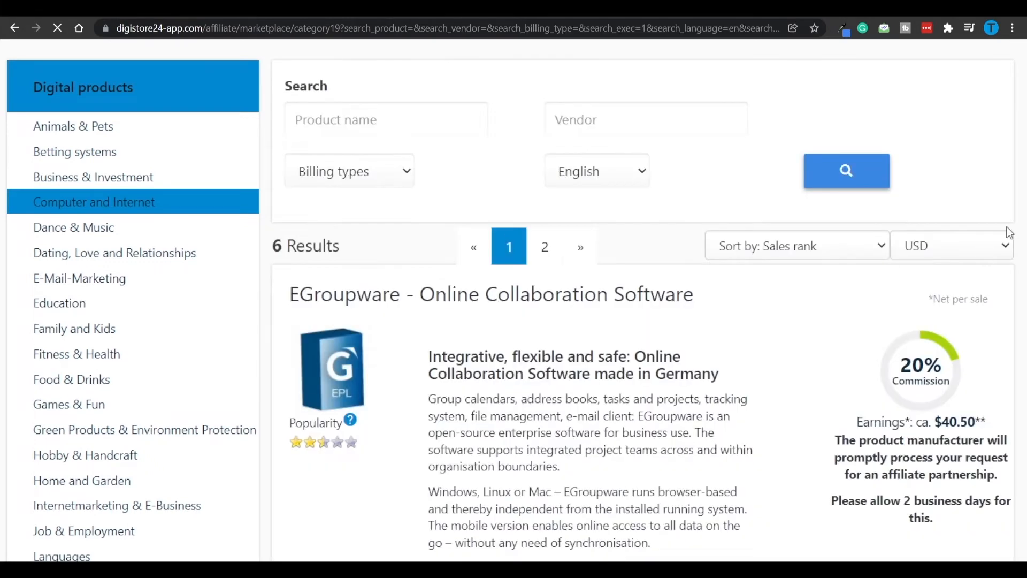
pyautogui.scroll(-2, 642, 321)
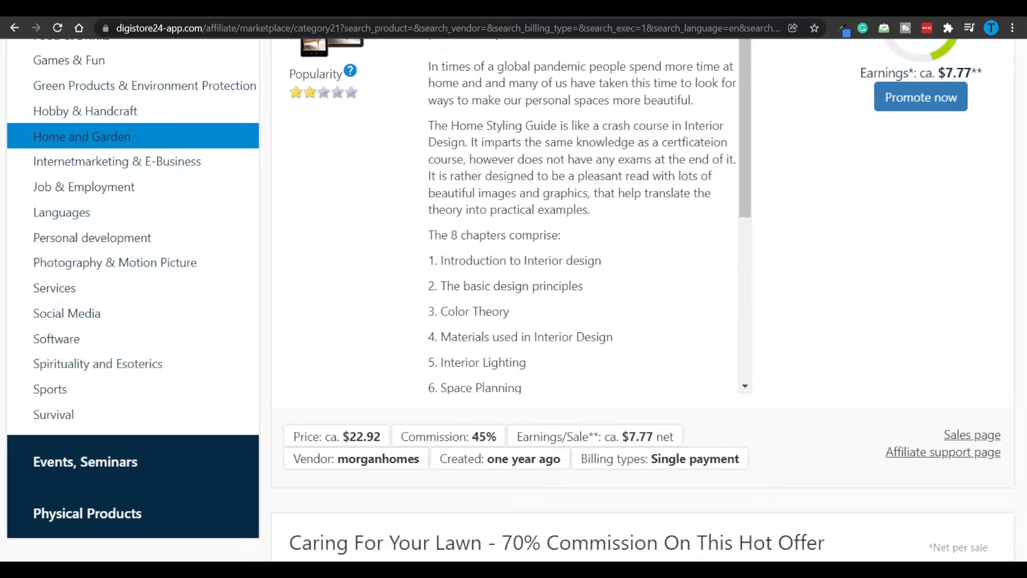
pyautogui.scroll(-5, 513, 321)
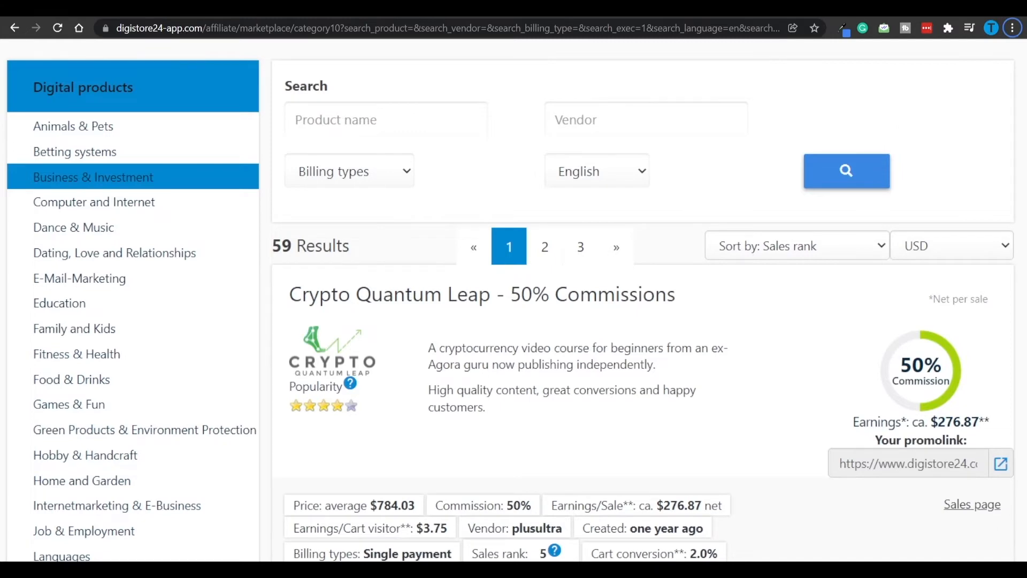
pyautogui.scroll(-3, 514, 321)
pyautogui.scroll(-2, 514, 321)
pyautogui.scroll(2, 513, 321)
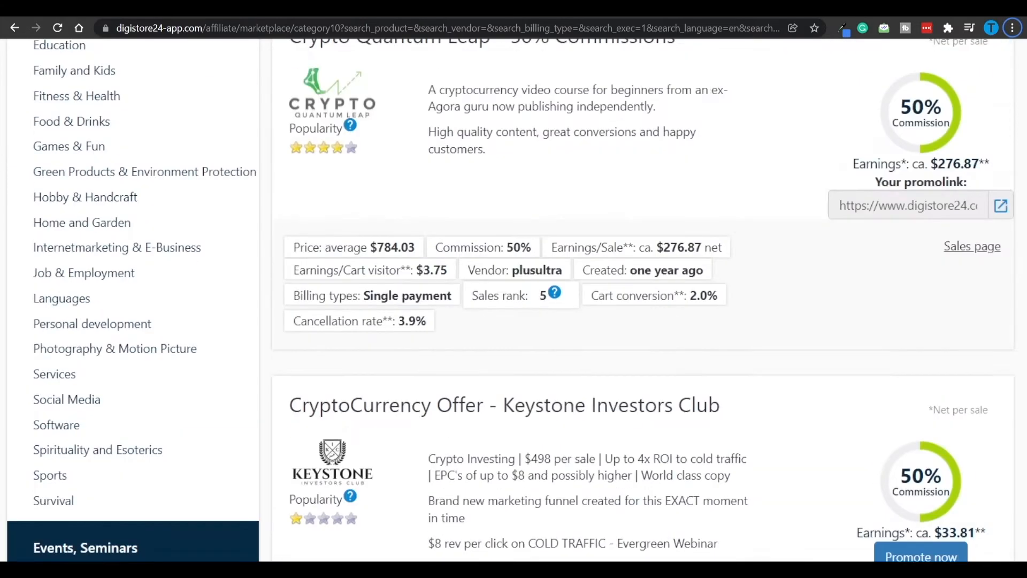
# Review Crypto Quantum Leap's description, $276.87 earnings per sale and average price
pyautogui.moveTo(438, 90); pyautogui.dragTo(606, 90)
pyautogui.click(646, 103)
pyautogui.moveTo(491, 106); pyautogui.dragTo(645, 107)
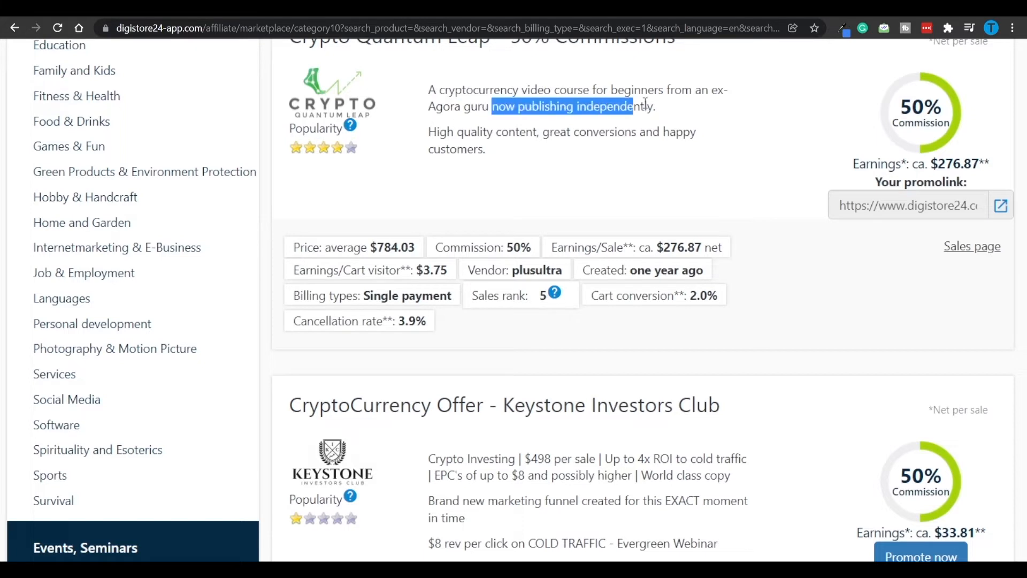
pyautogui.click(703, 105)
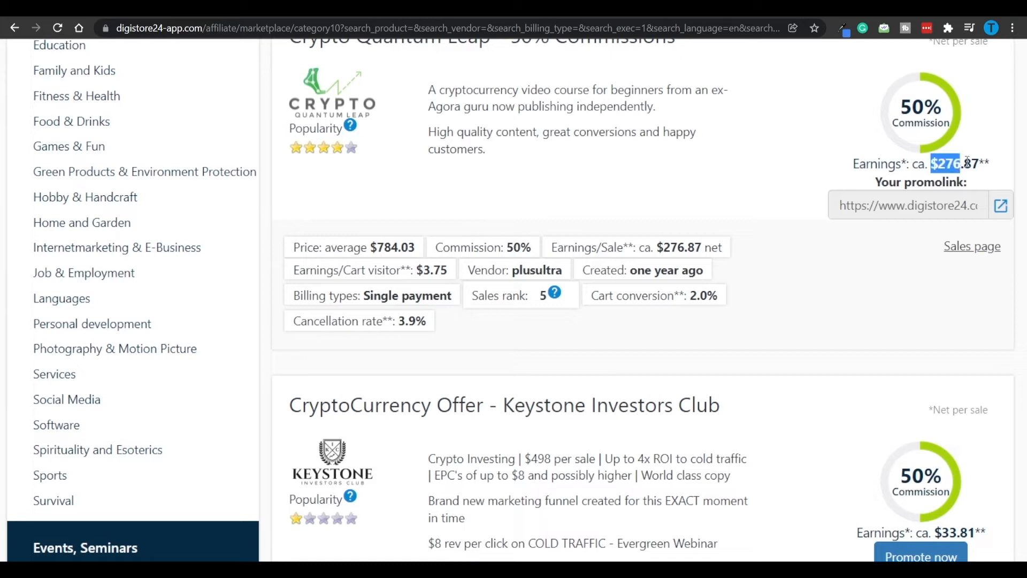
pyautogui.moveTo(968, 163); pyautogui.dragTo(983, 163)
pyautogui.click(677, 222)
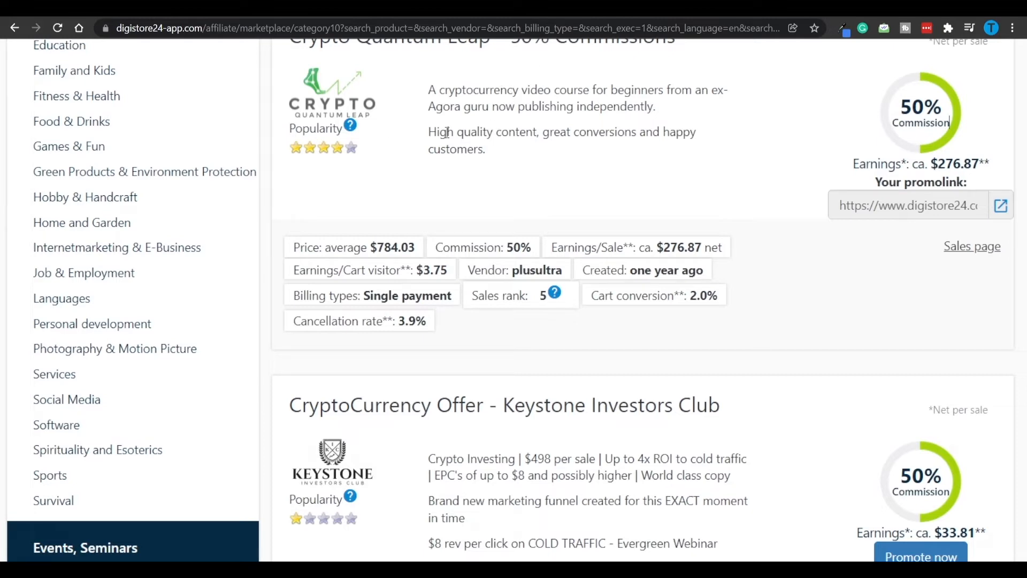
pyautogui.scroll(-1, 446, 133)
pyautogui.moveTo(371, 161); pyautogui.dragTo(410, 158)
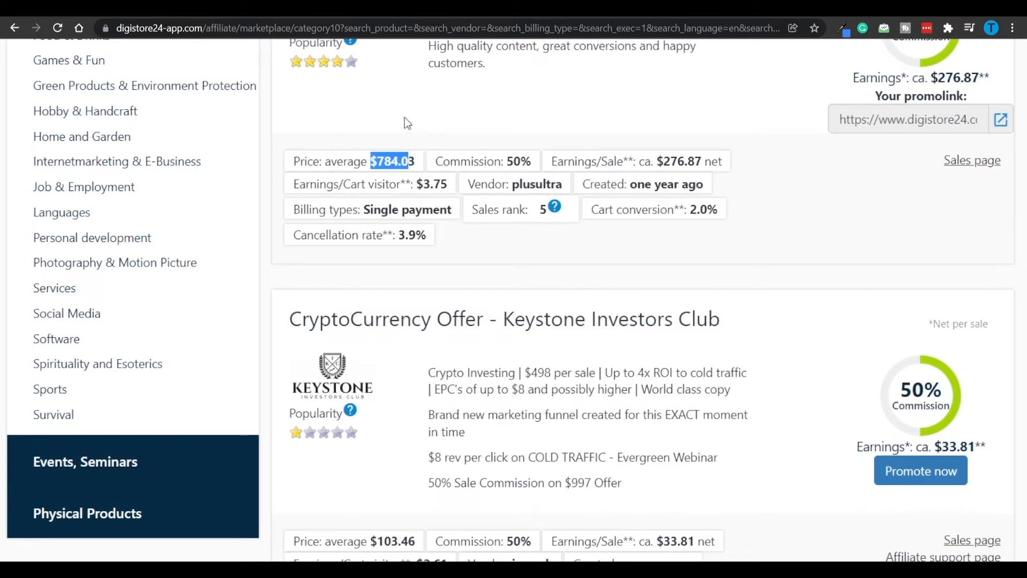
pyautogui.click(426, 127)
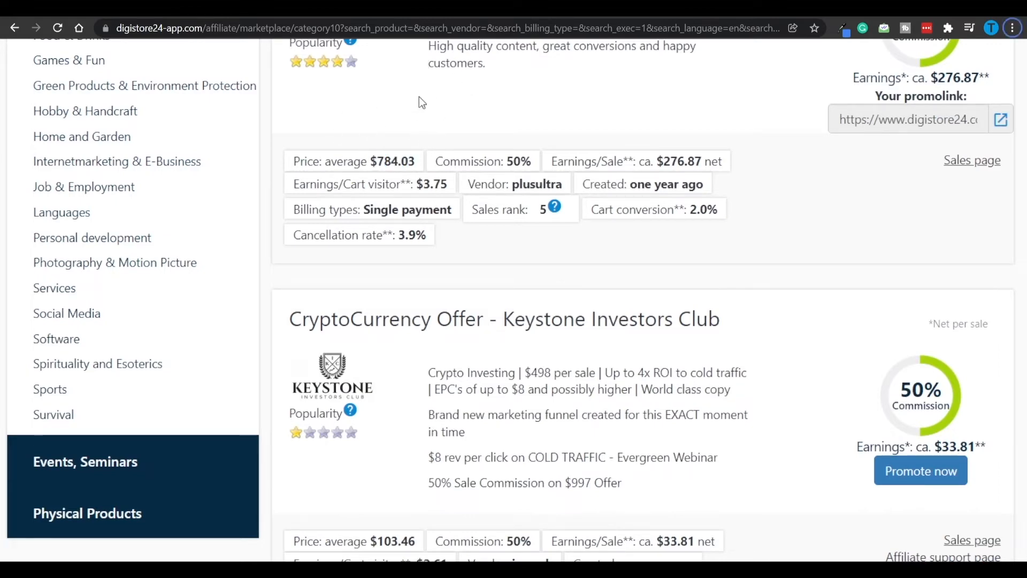
pyautogui.scroll(1, 552, 42)
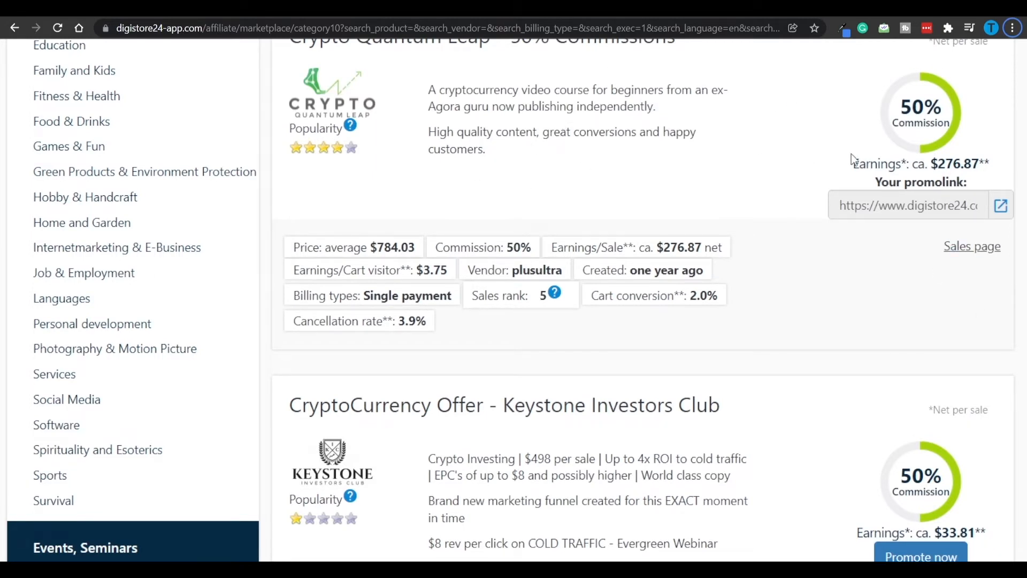
# Select the Crypto Quantum Leap affiliate promolink URL for copying
pyautogui.click(905, 206)
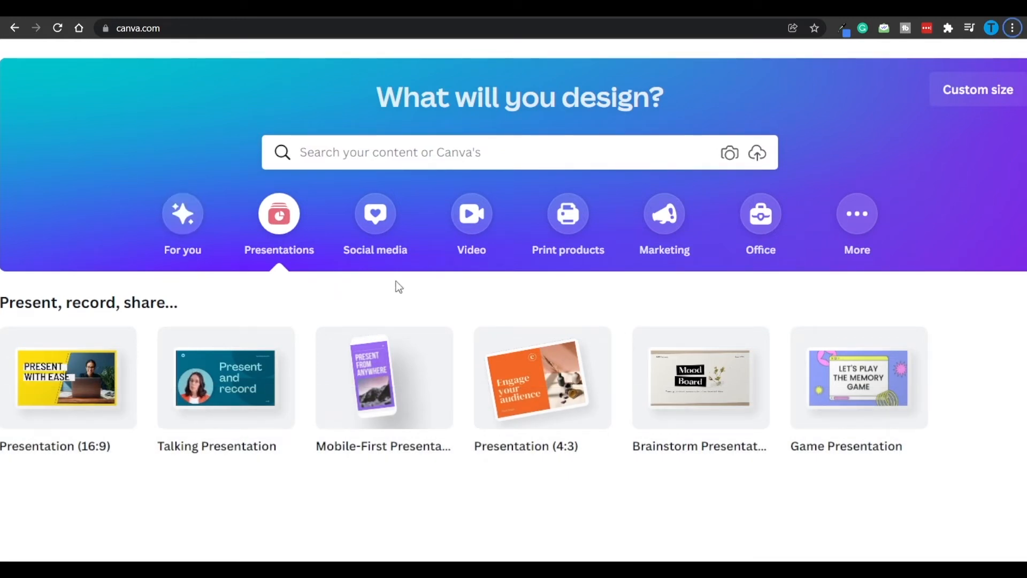
# Browse Canva's social media formats to the Pinterest Pin (1000 × 1500) templates, noting the 5,437 results
pyautogui.click(375, 215)
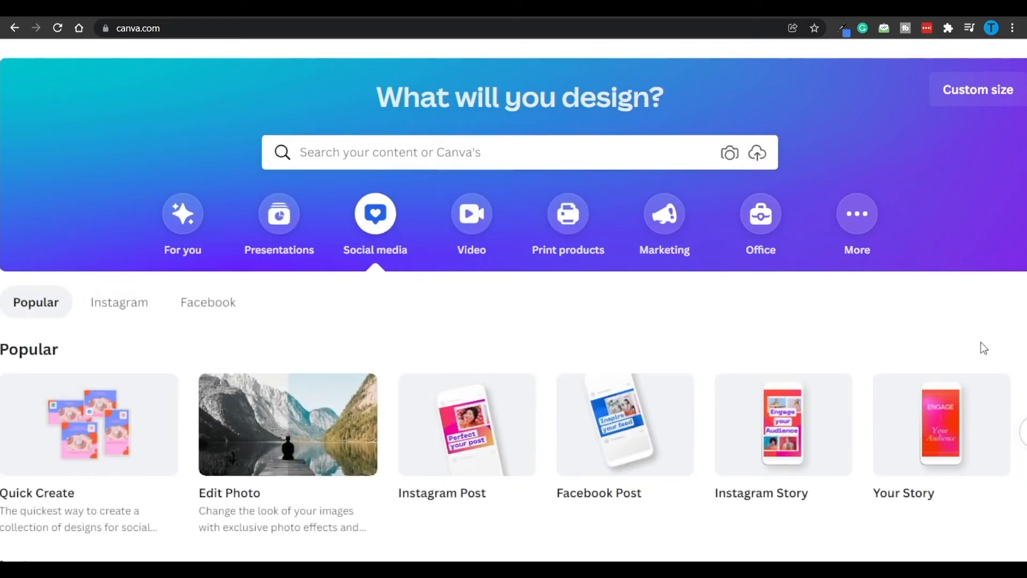
pyautogui.scroll(-3, 982, 345)
pyautogui.click(1021, 257)
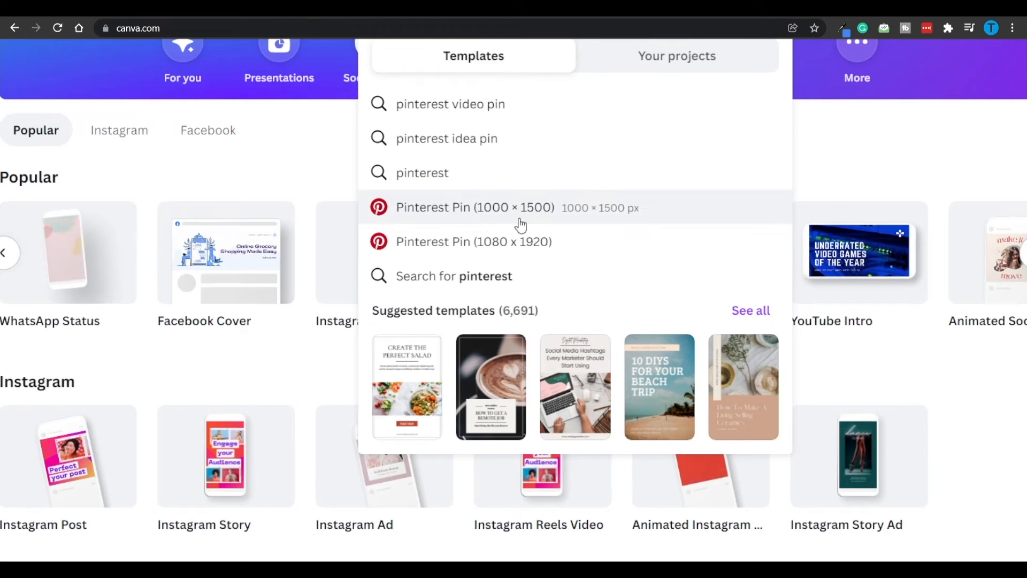
pyautogui.click(461, 207)
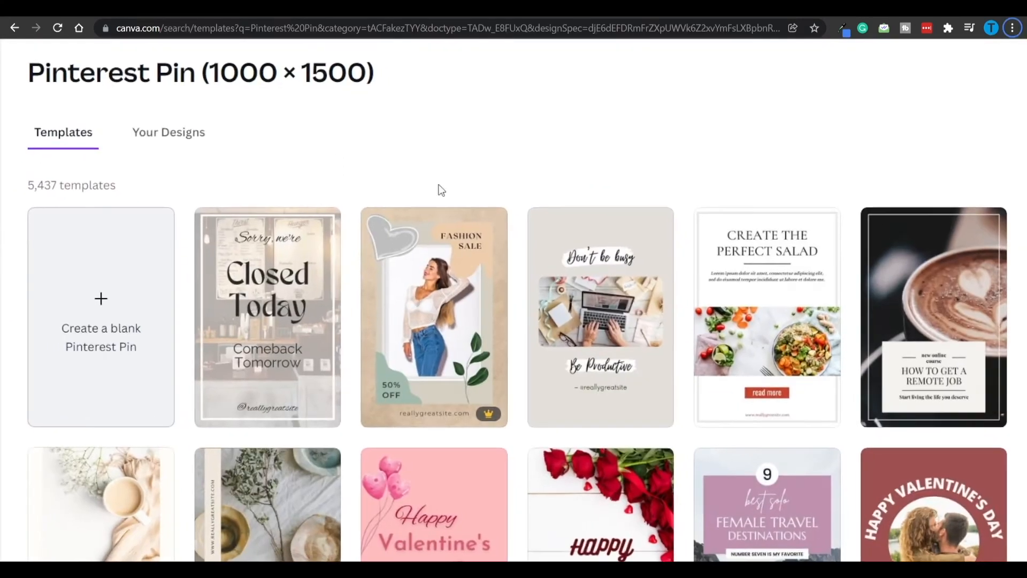
pyautogui.moveTo(27, 185); pyautogui.dragTo(113, 184)
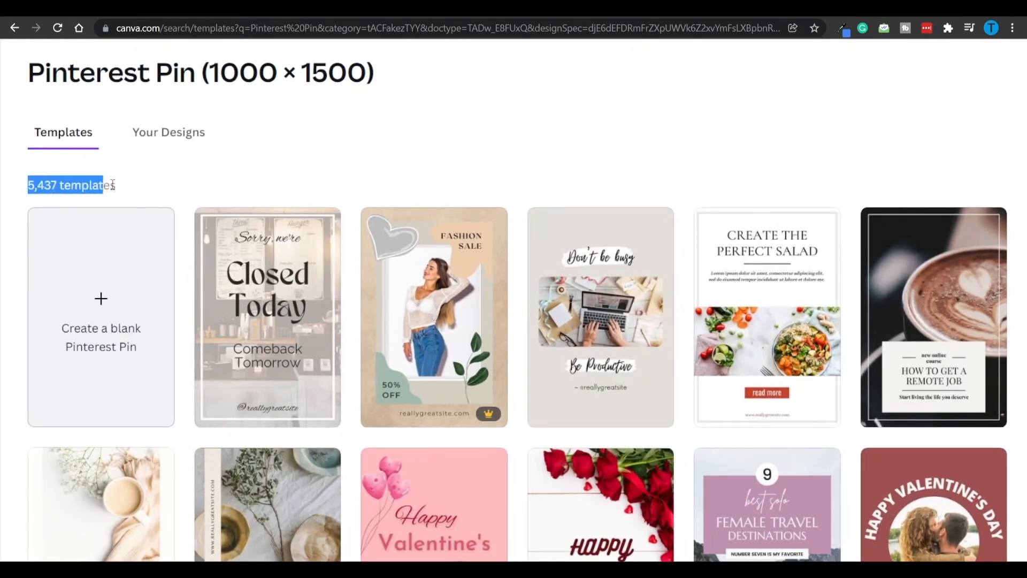
pyautogui.click(245, 181)
pyautogui.scroll(-8, 538, 146)
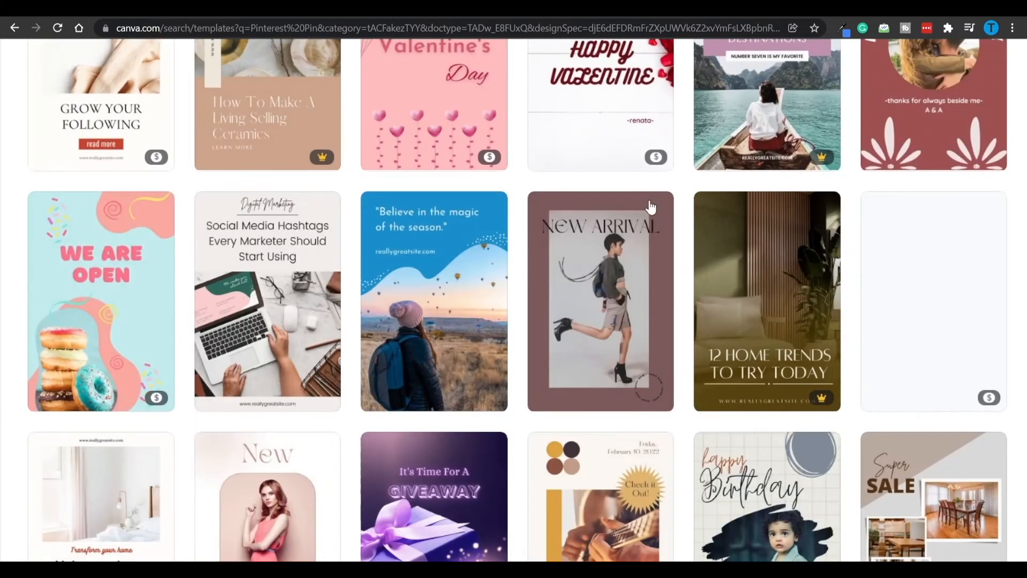
pyautogui.scroll(3, 676, 276)
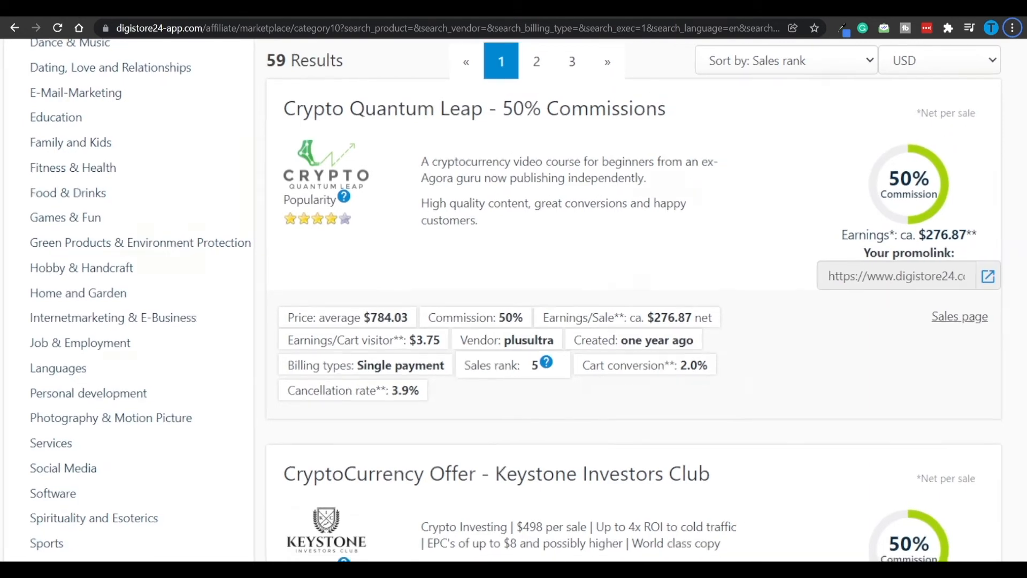
pyautogui.hotkey('ctrl', 'Tab')
pyautogui.scroll(-3, 811, 185)
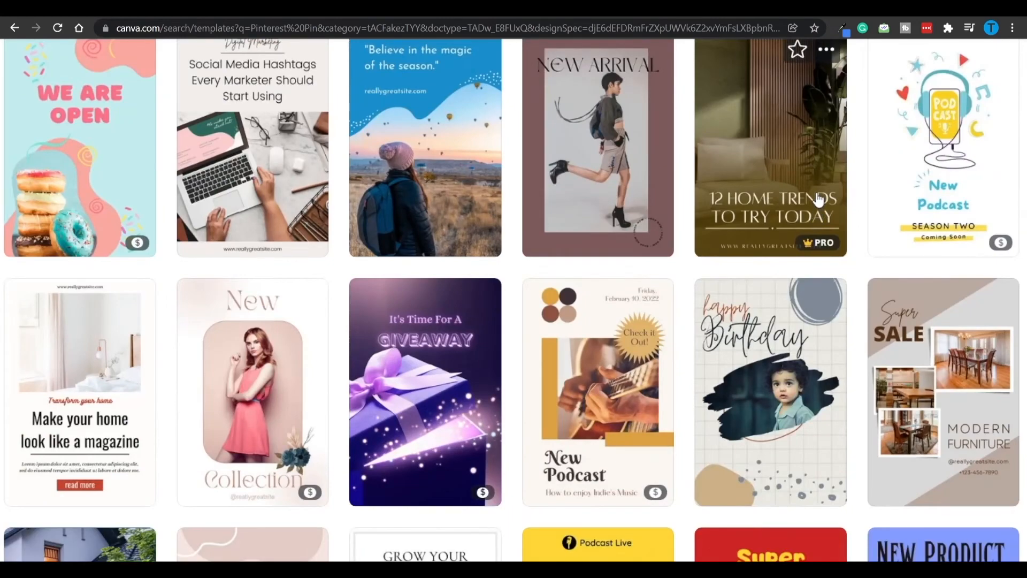
pyautogui.scroll(-5, 817, 212)
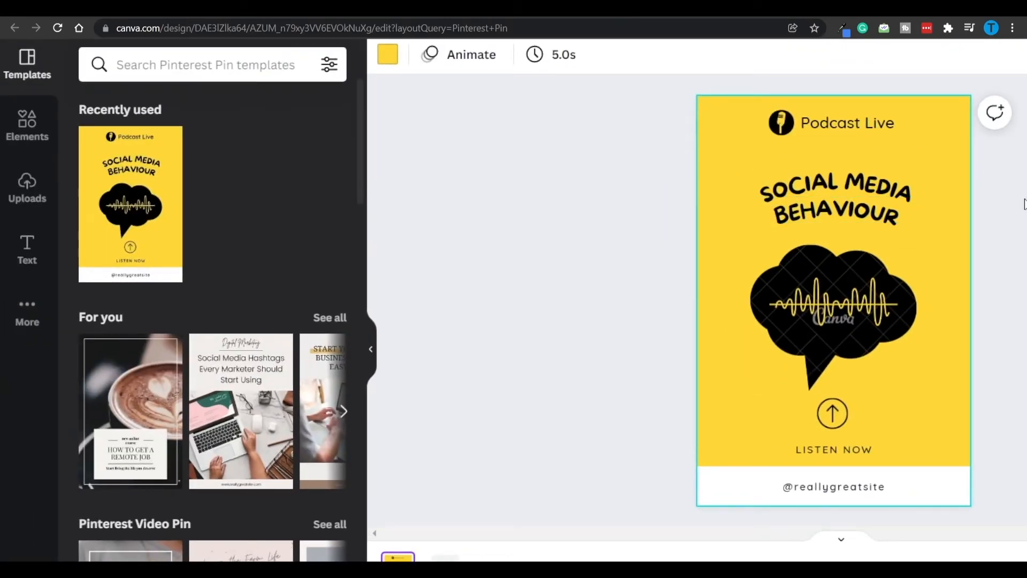
# Remove the Podcast Live label, retitle the headline for crypto tokens and add the Bitcoin coin graphic
pyautogui.click(848, 125)
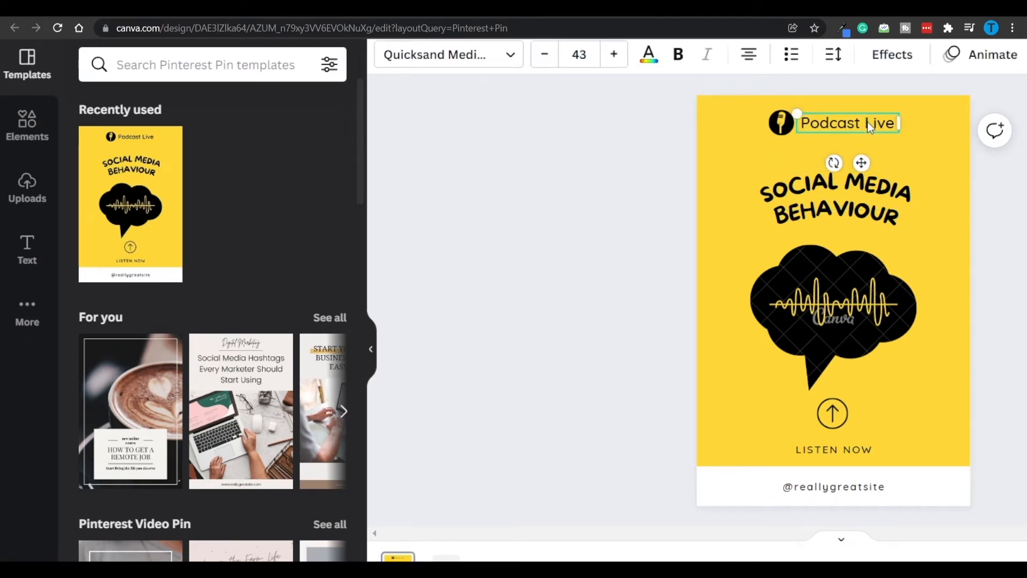
pyautogui.press('Delete')
pyautogui.click(843, 188)
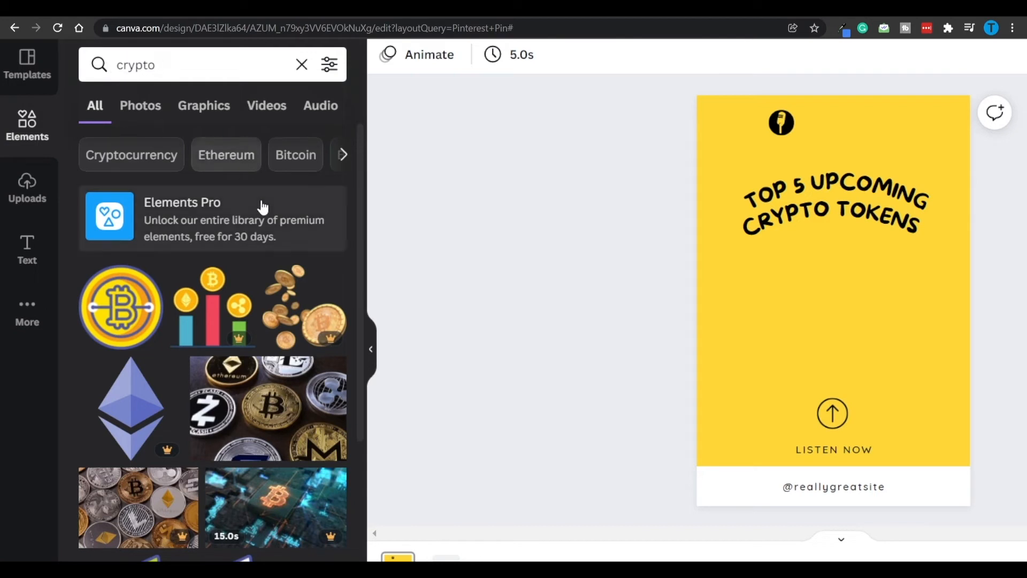
pyautogui.click(143, 313)
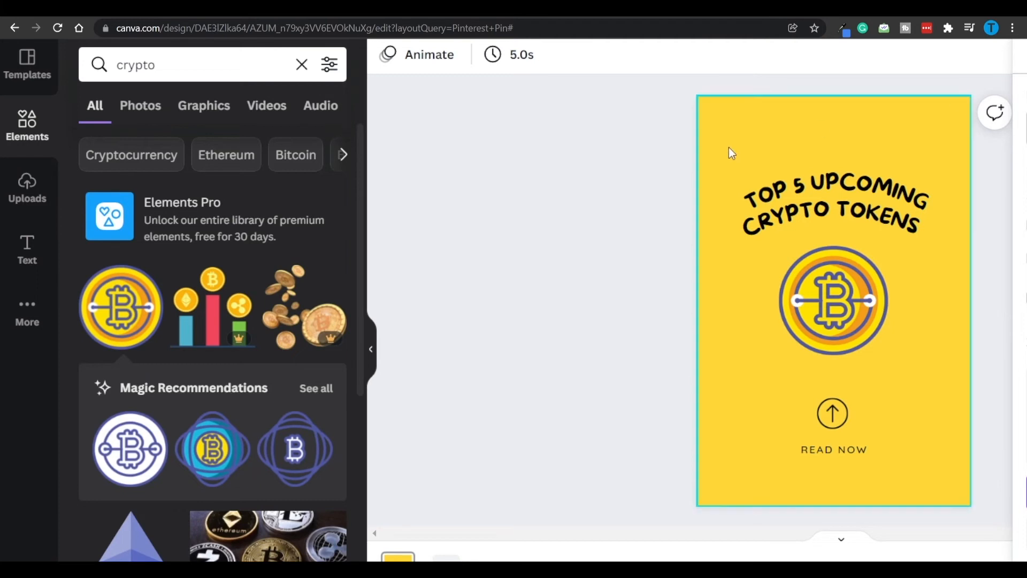
# Back on the Pinterest affiliate results, view the How to Start Affiliate Marketing for Beginners pin
pyautogui.hotkey('ctrl', 'Tab')
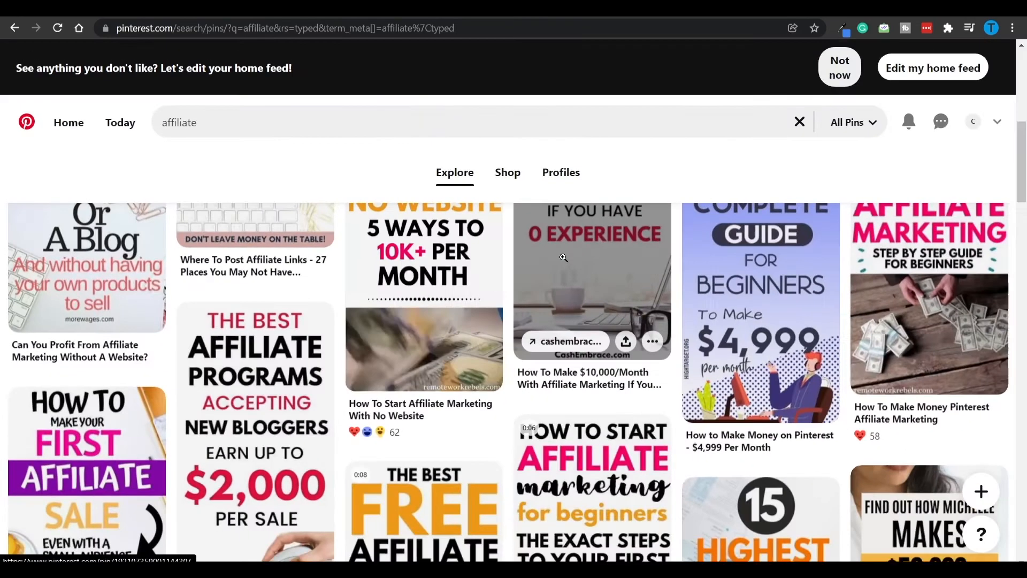
pyautogui.scroll(-2, 771, 281)
pyautogui.scroll(-2, 779, 292)
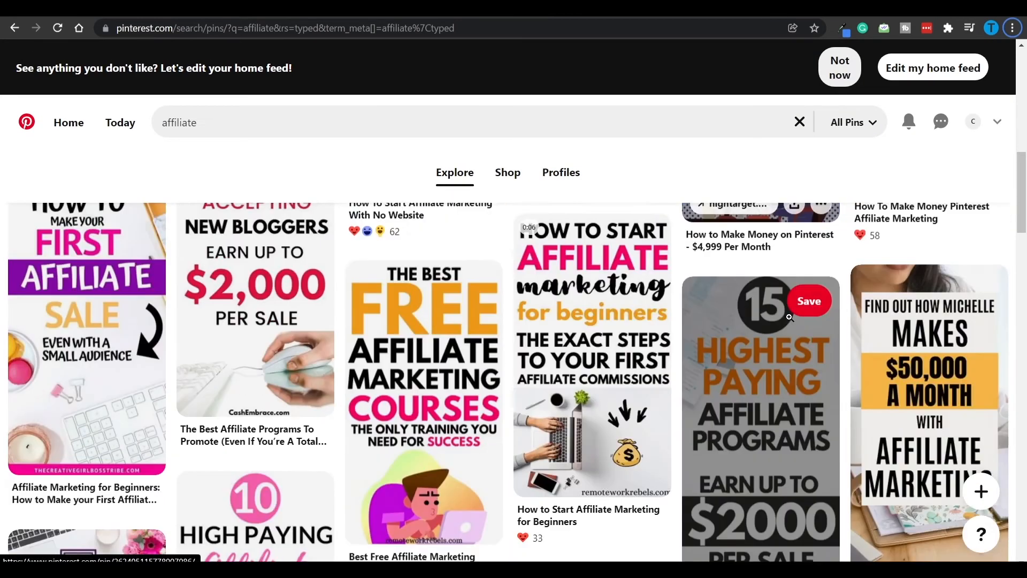
pyautogui.scroll(-2, 779, 293)
pyautogui.scroll(-2, 779, 293)
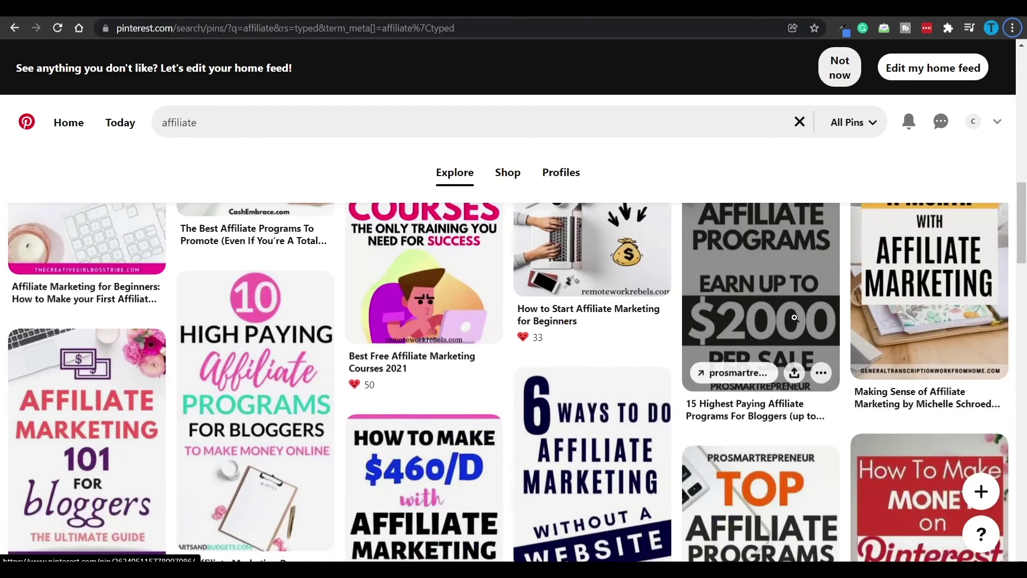
pyautogui.click(582, 248)
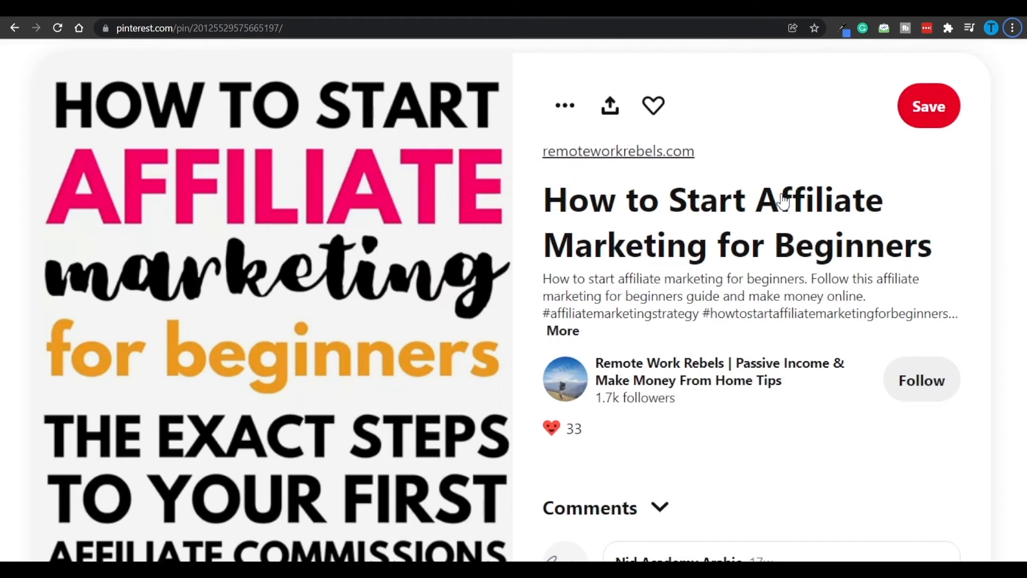
pyautogui.scroll(-1, 273, 226)
pyautogui.scroll(-3, 198, 297)
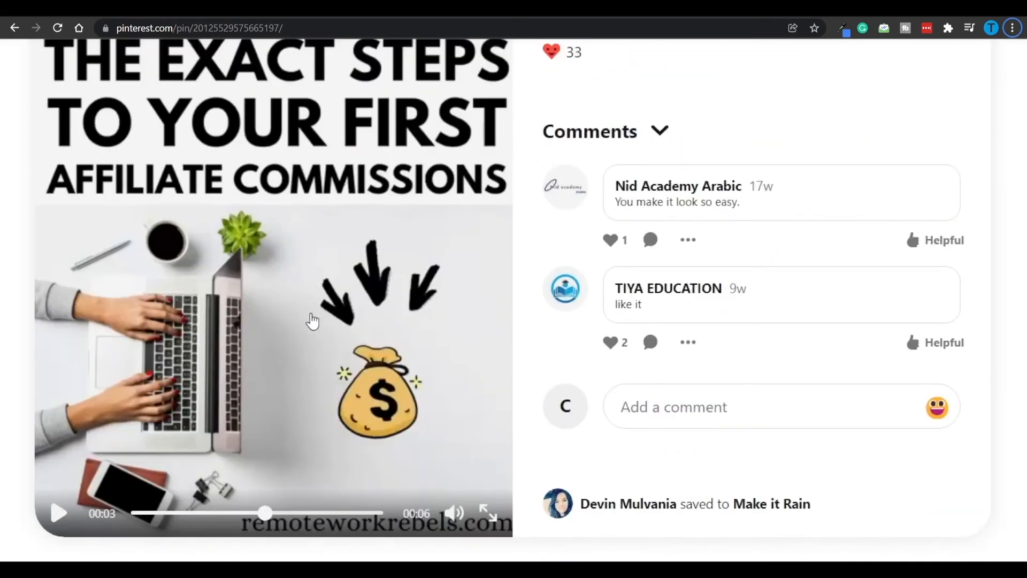
pyautogui.scroll(5, 321, 241)
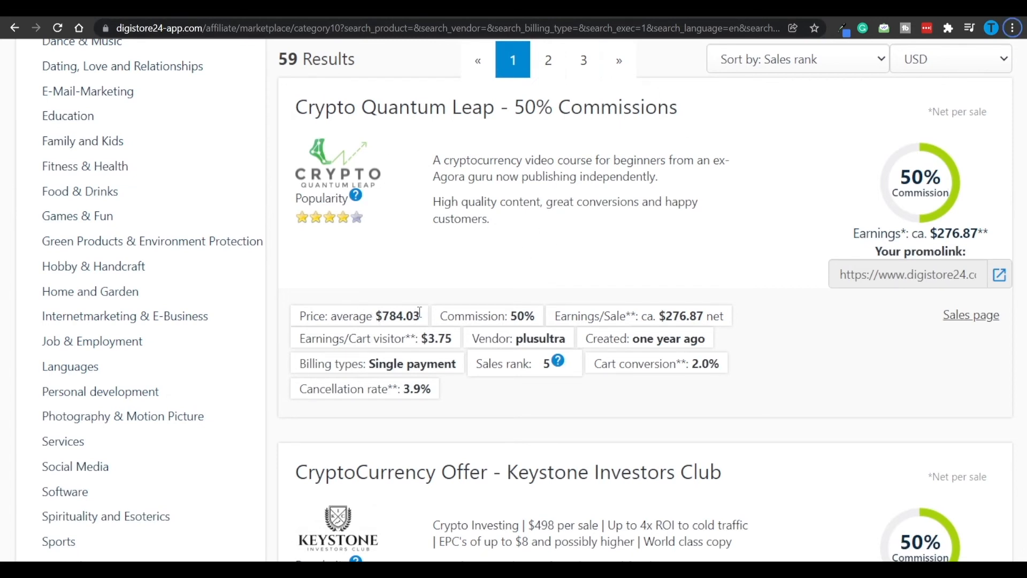
pyautogui.scroll(-3, 774, 179)
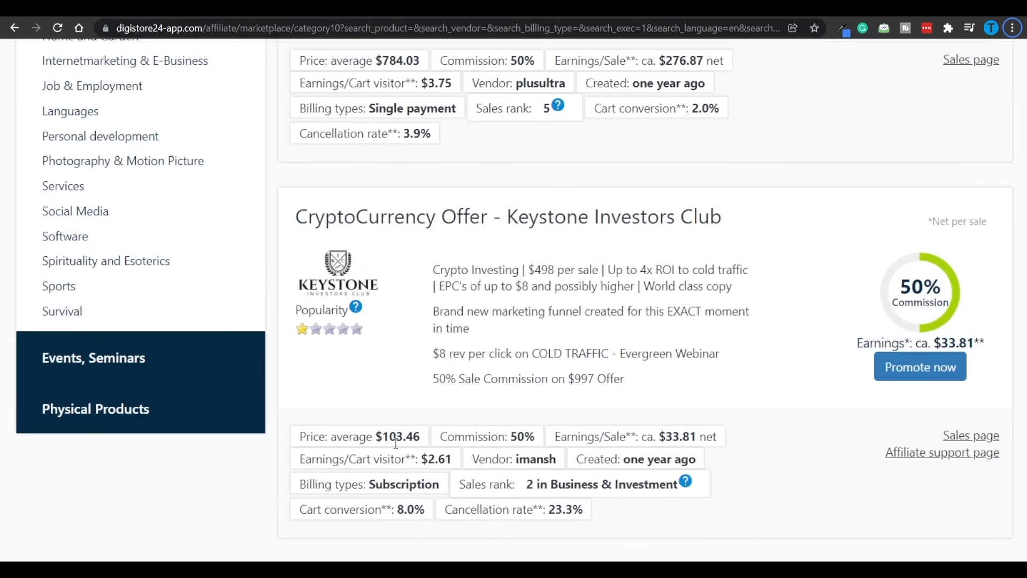
pyautogui.scroll(-5, 396, 446)
pyautogui.scroll(-4, 396, 321)
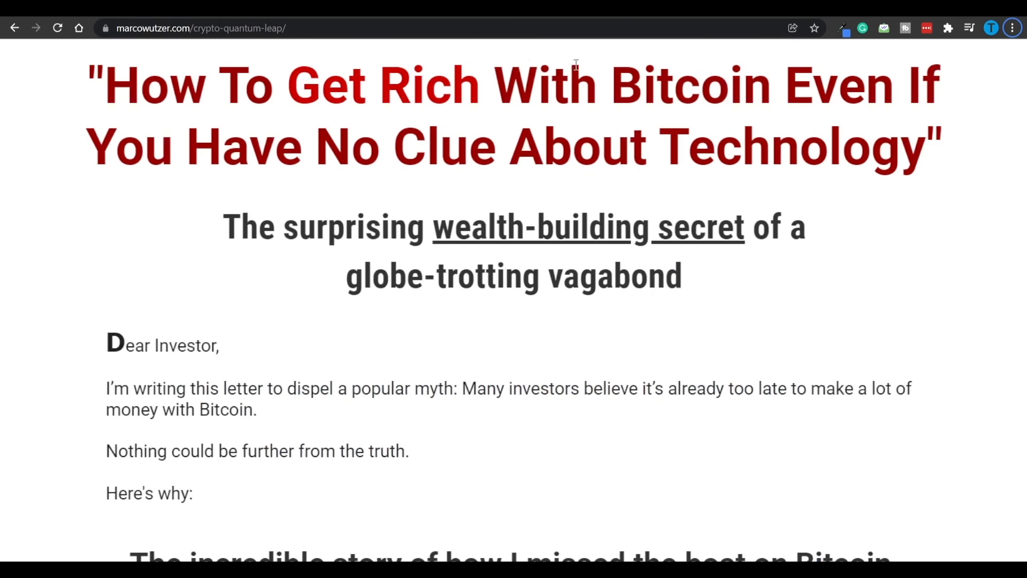
pyautogui.scroll(-2, 575, 65)
pyautogui.scroll(-3, 293, 114)
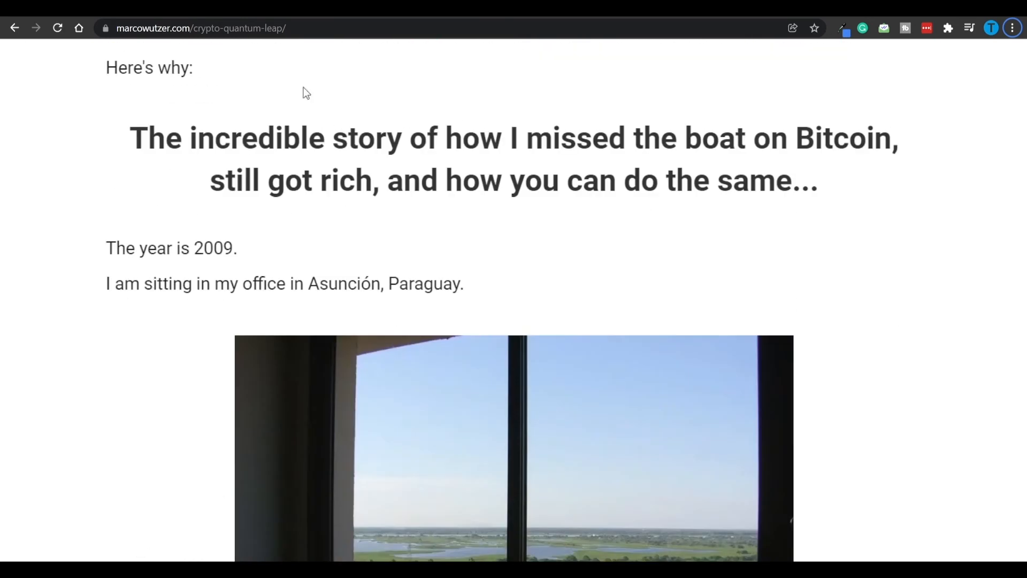
pyautogui.scroll(-3, 560, 154)
pyautogui.scroll(-3, 963, 179)
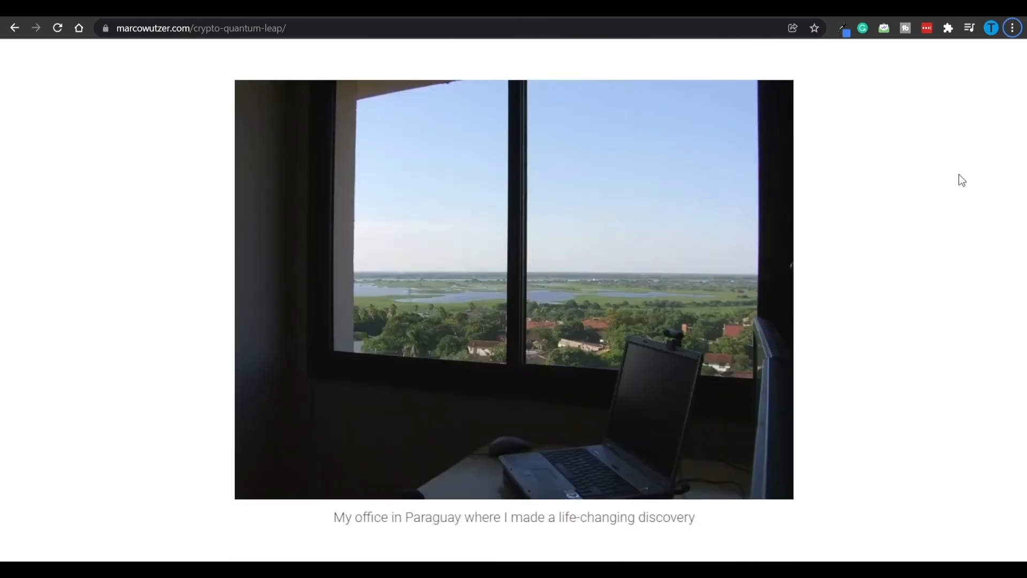
pyautogui.scroll(-6, 968, 157)
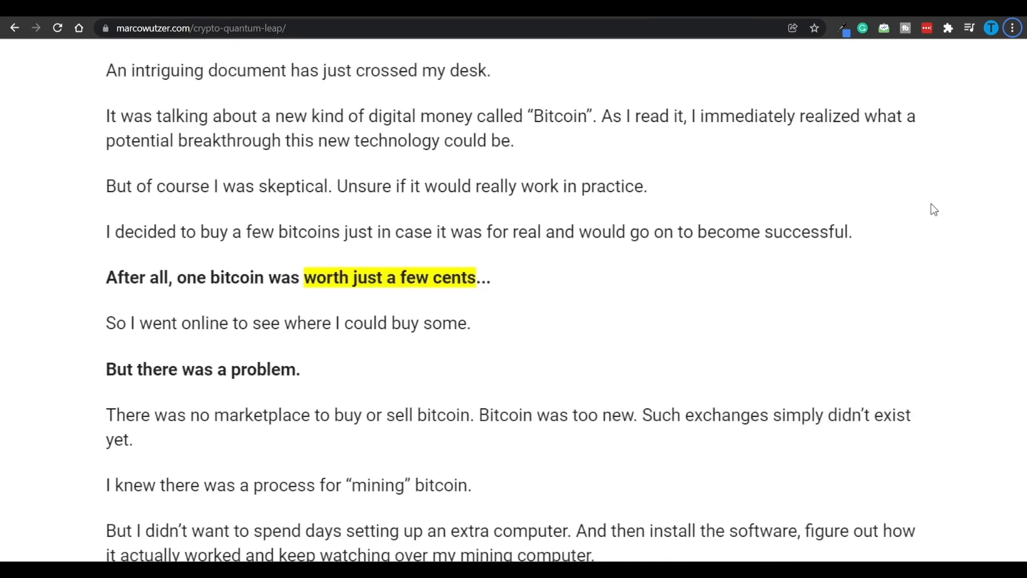
pyautogui.scroll(-8, 934, 209)
pyautogui.scroll(-3, 931, 251)
pyautogui.scroll(-6, 927, 259)
pyautogui.scroll(-4, 928, 259)
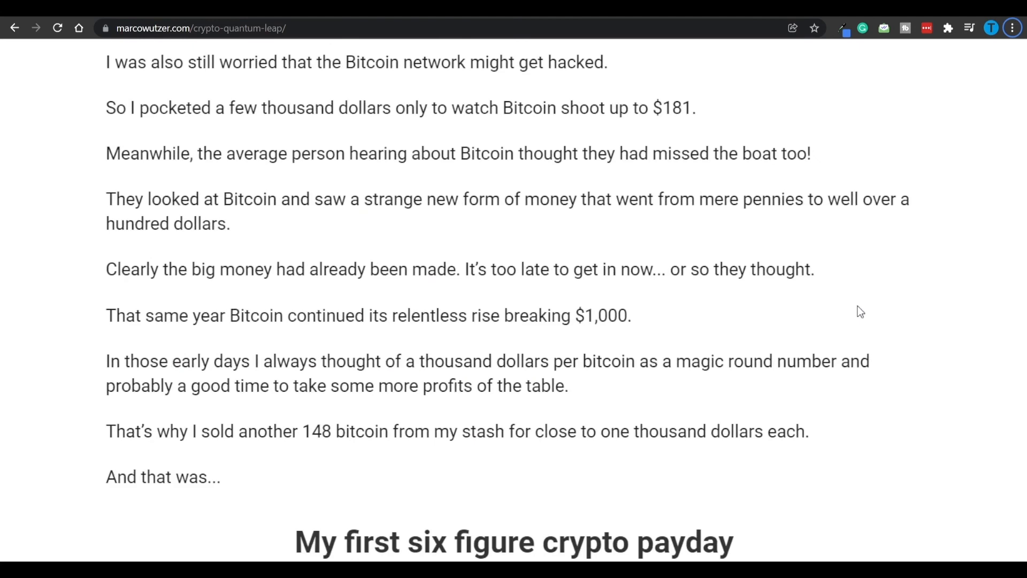
pyautogui.scroll(-8, 865, 311)
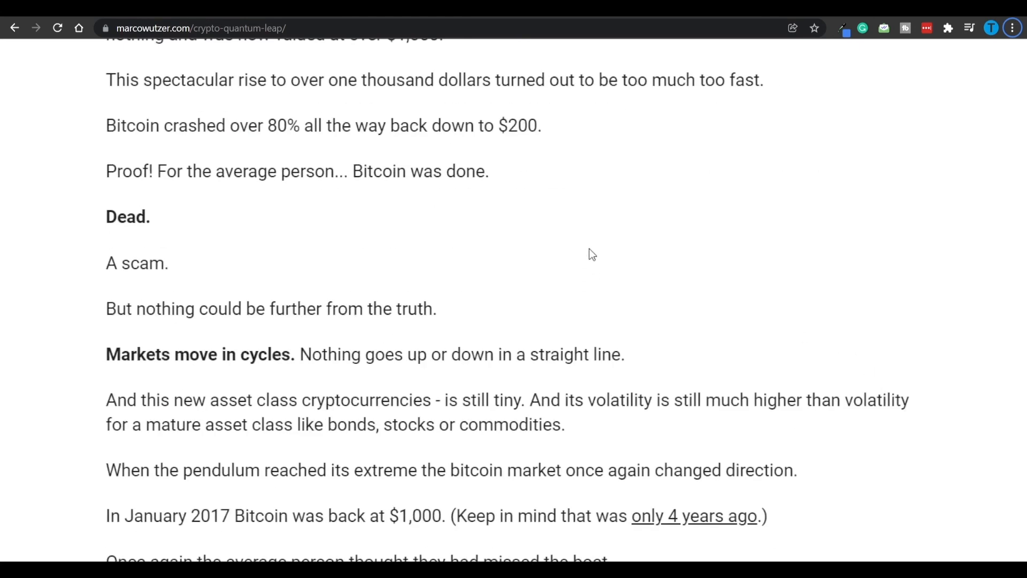
pyautogui.scroll(-8, 592, 254)
pyautogui.scroll(-3, 675, 209)
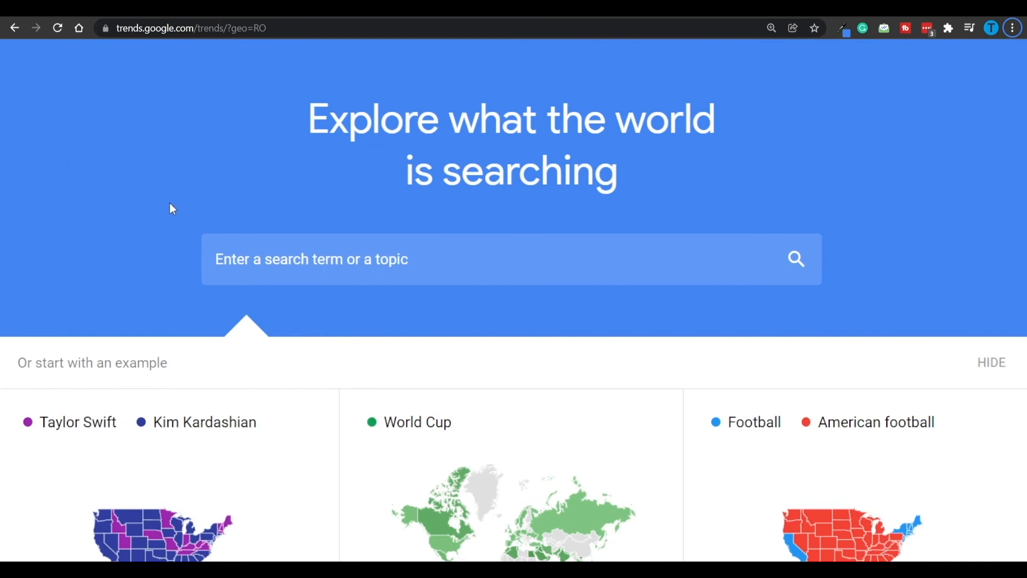
# Search Google Trends for bitcoin, note the mid-May 2021 peak, and return to the Pinterest pin
pyautogui.click(362, 254)
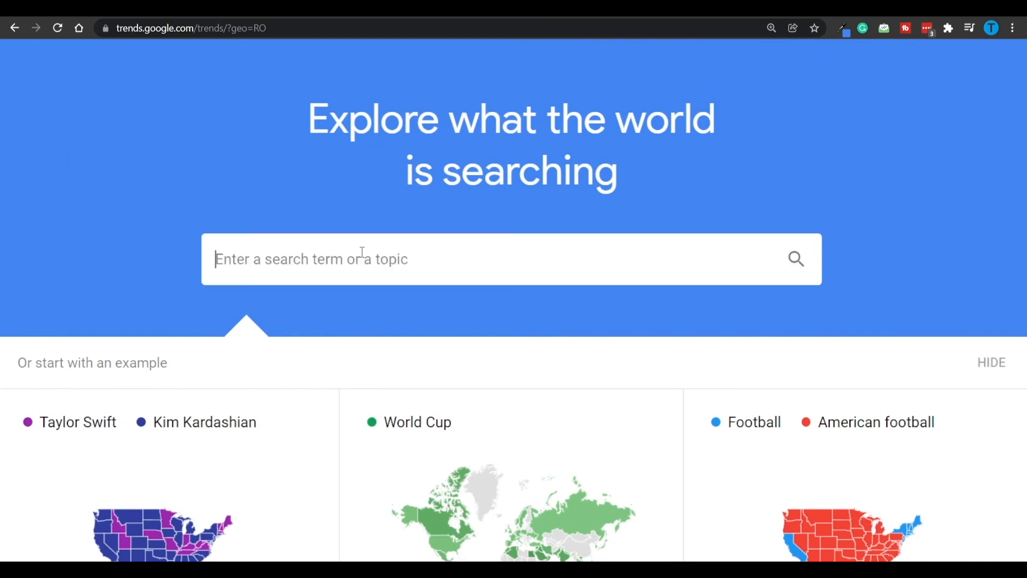
pyautogui.write('bitcoin')
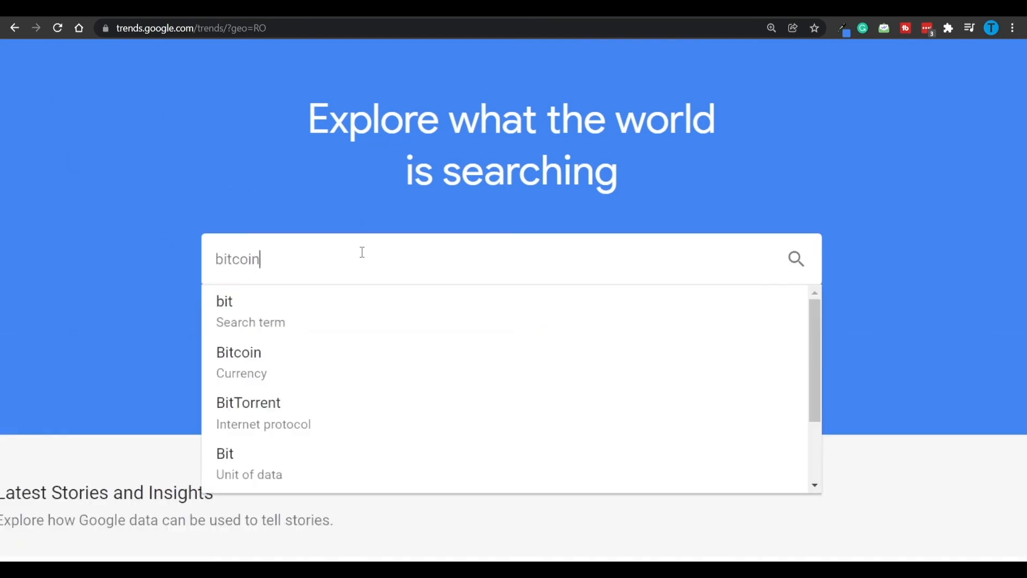
pyautogui.press('Return')
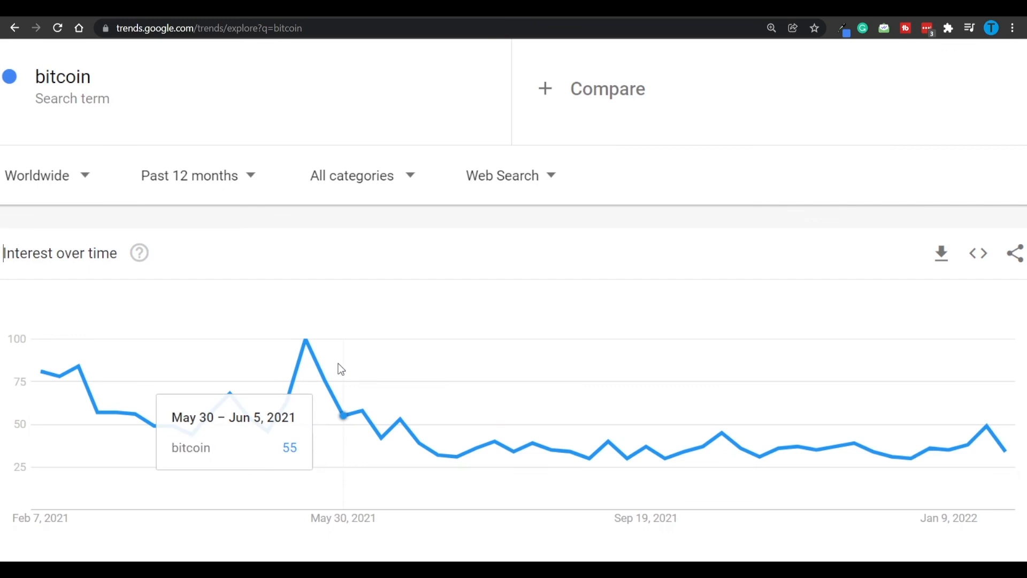
pyautogui.moveTo(306, 364)
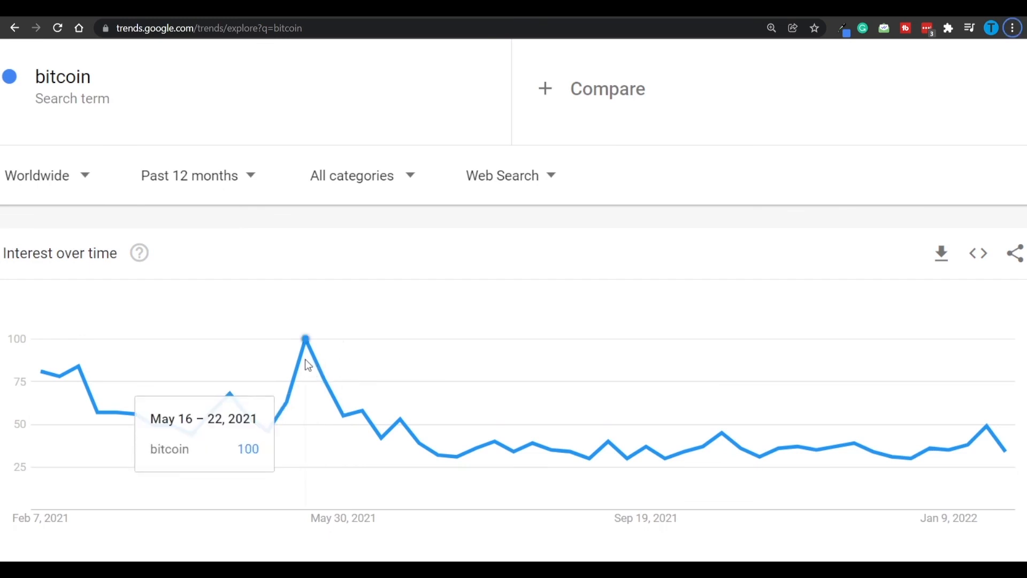
pyautogui.hotkey('ctrl', 'Tab')
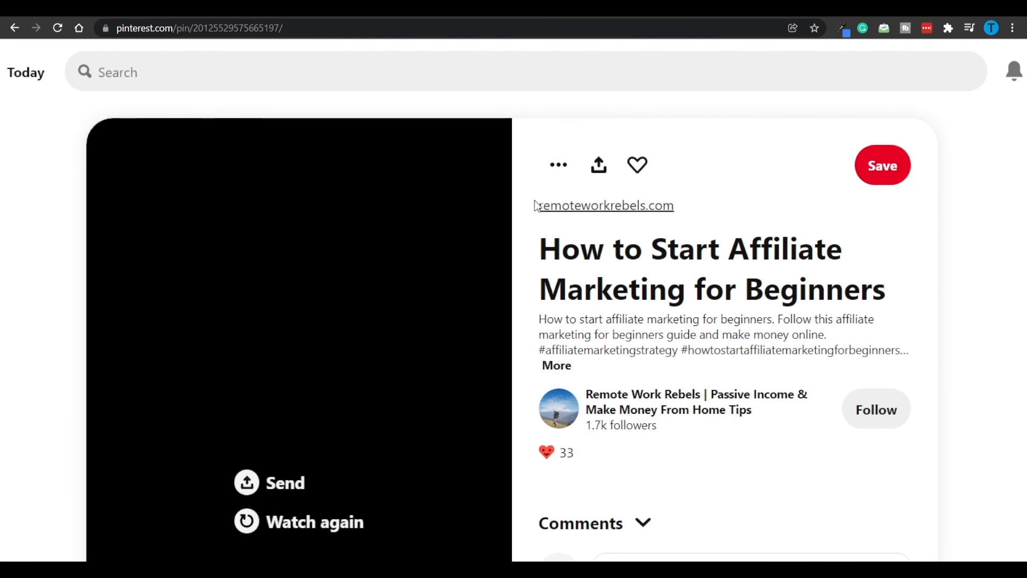
pyautogui.scroll(-3, 528, 206)
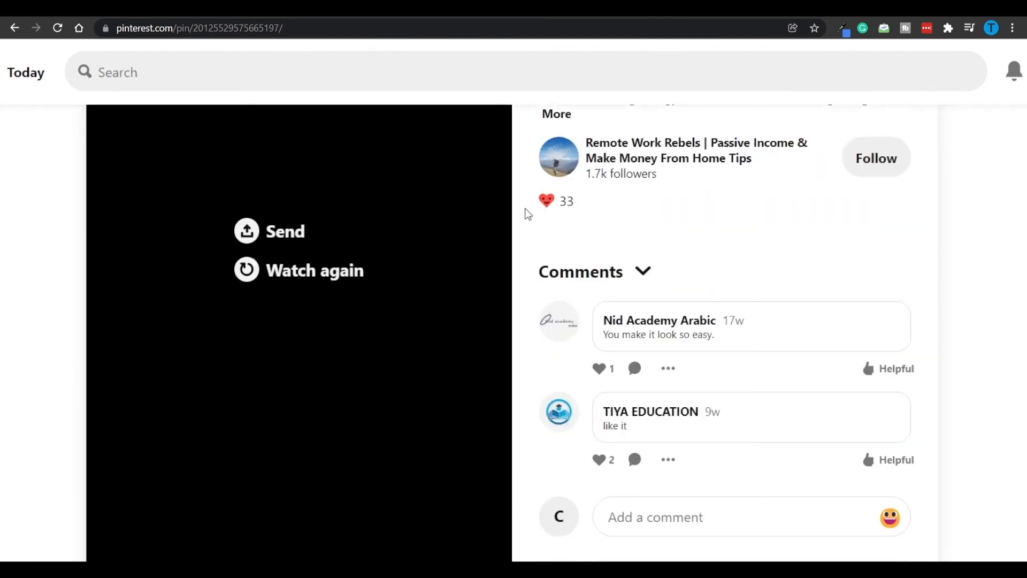
pyautogui.scroll(3, 526, 218)
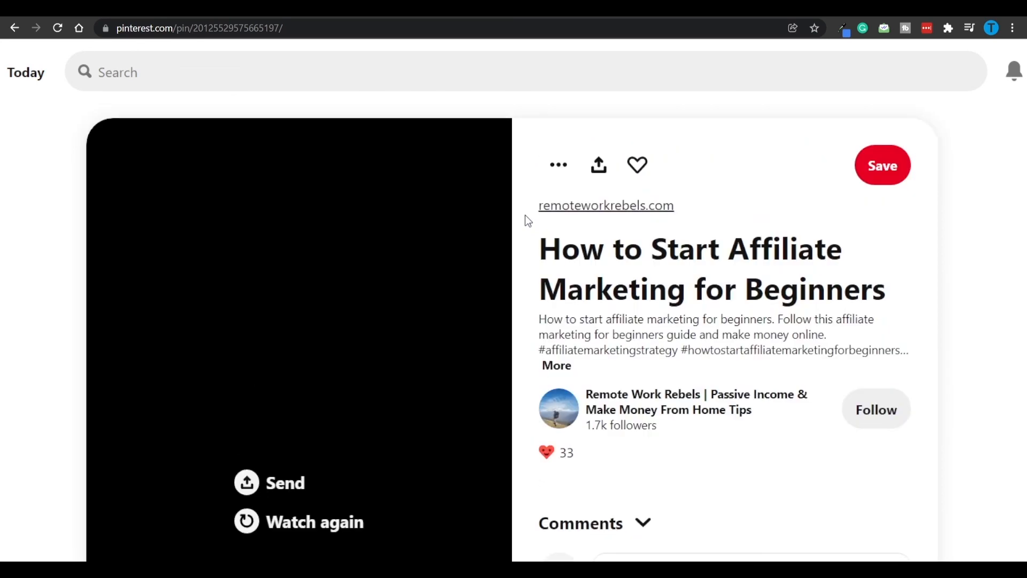
# Reload the affiliate marketing pin page
pyautogui.hotkey('ctrl', '-')
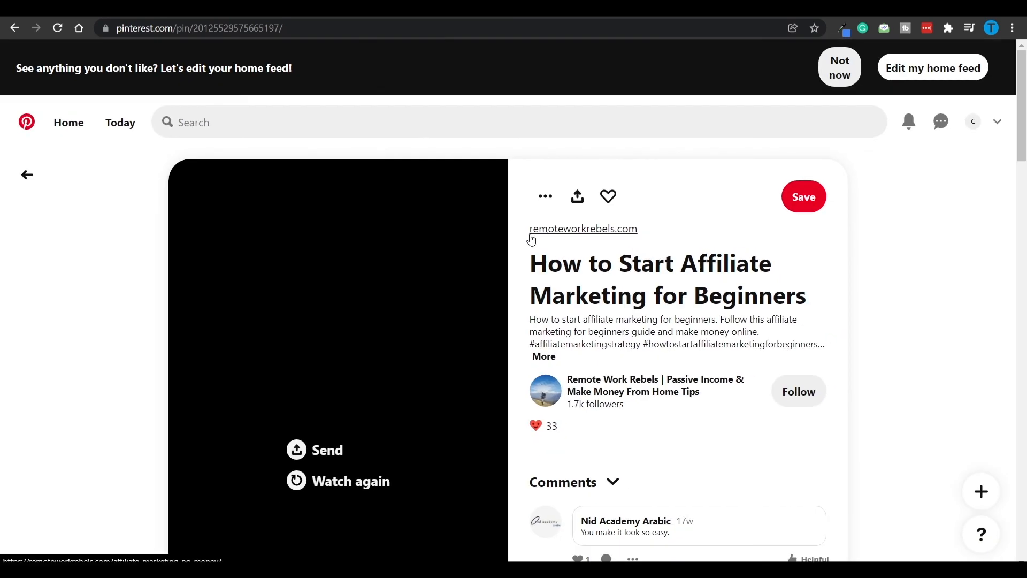